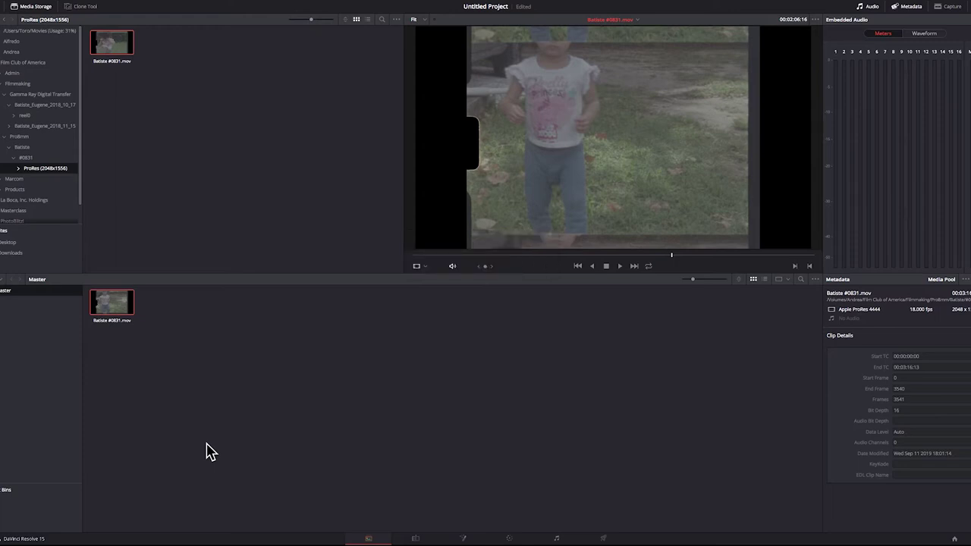
# - Create a timeline from the imported #0831 film scan on the Edit page and position the playhead at 01:00:16:07
pyautogui.click(415, 538)
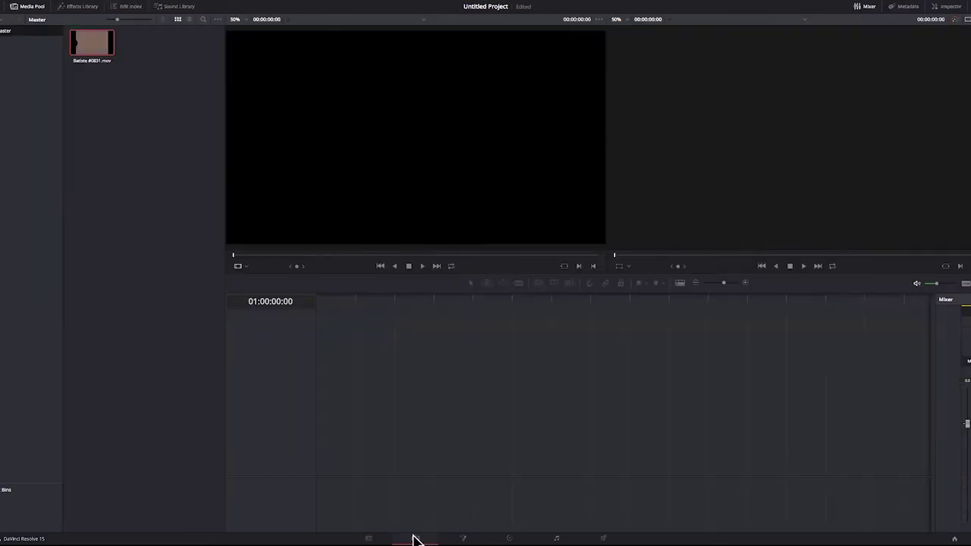
pyautogui.doubleClick(100, 46)
pyautogui.moveTo(365, 356); pyautogui.dragTo(350, 347)
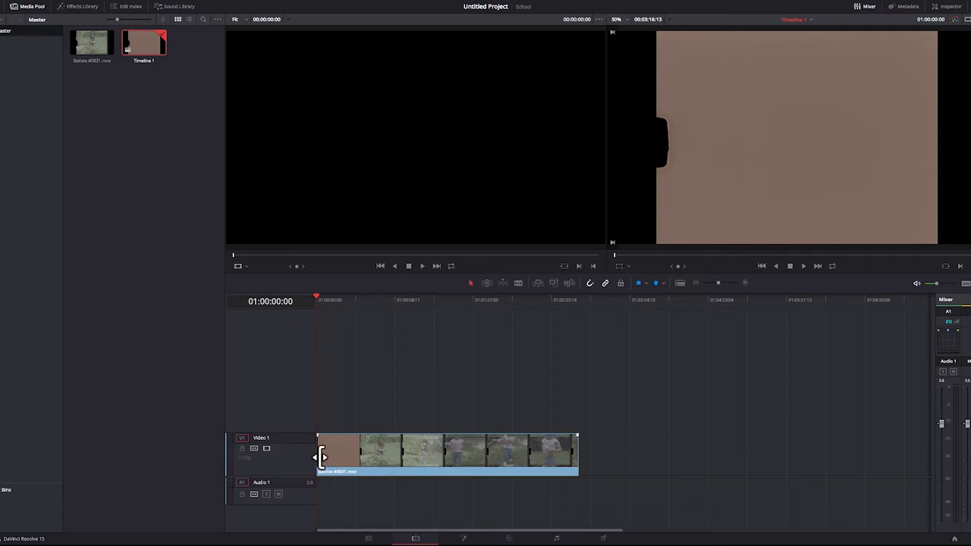
pyautogui.click(328, 300)
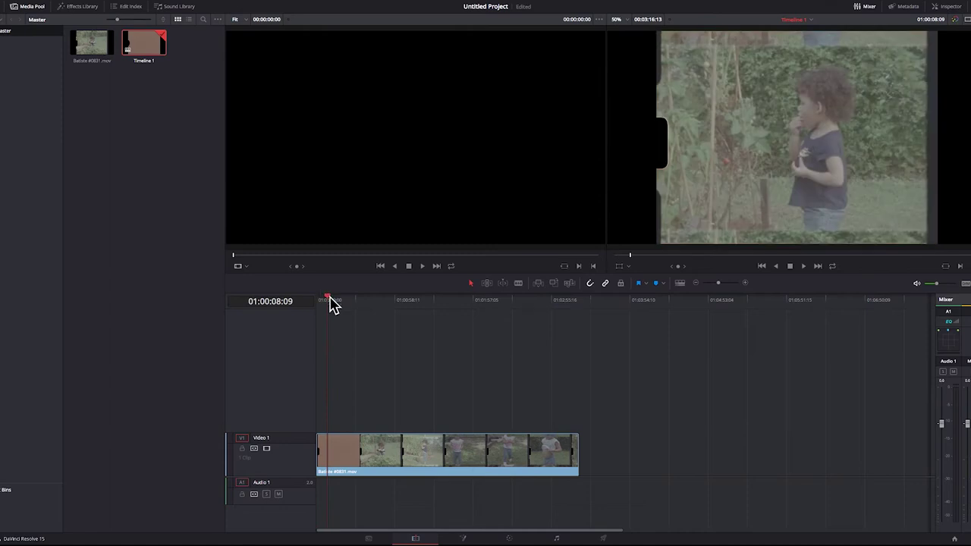
pyautogui.moveTo(329, 301); pyautogui.dragTo(341, 301)
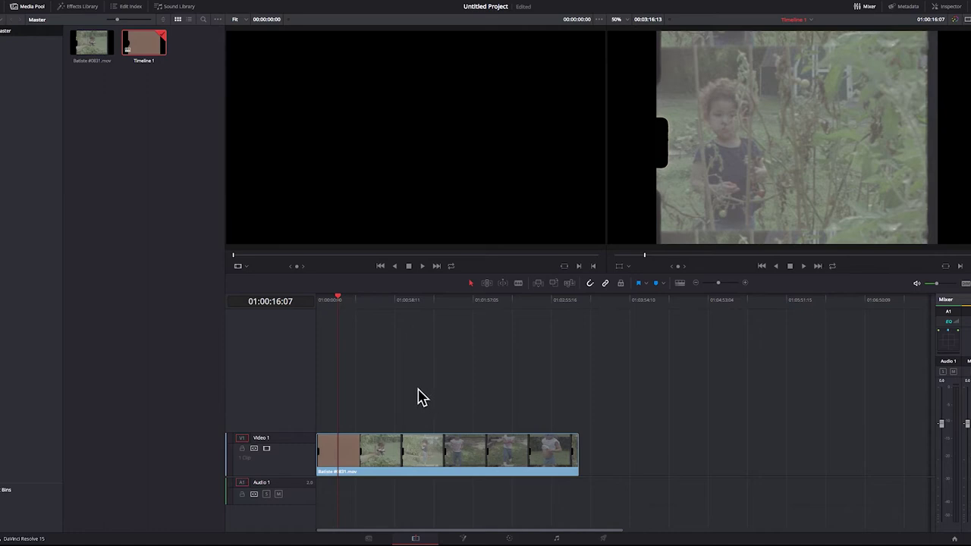
# - Move the first node closer to the source on the Color page and add two serial nodes after it
pyautogui.click(511, 540)
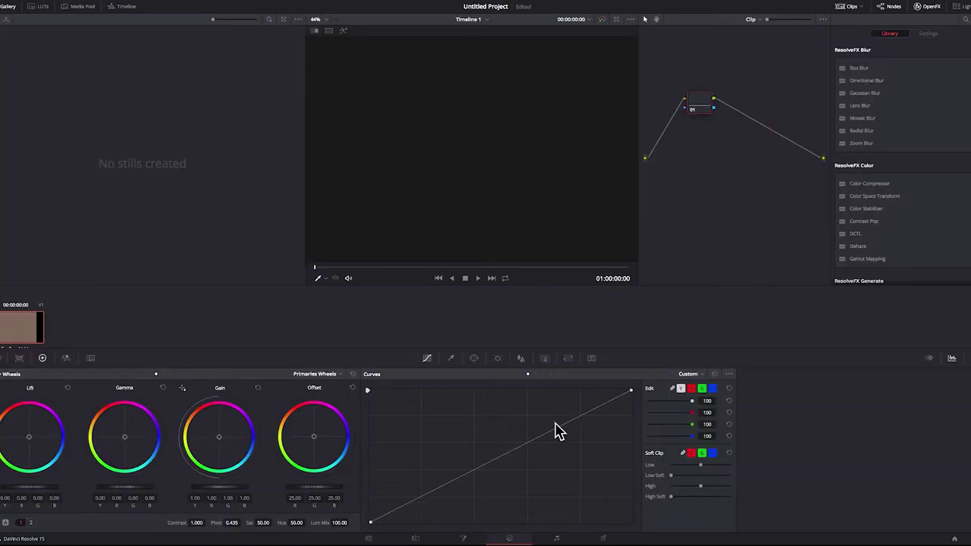
pyautogui.moveTo(702, 114); pyautogui.dragTo(677, 150)
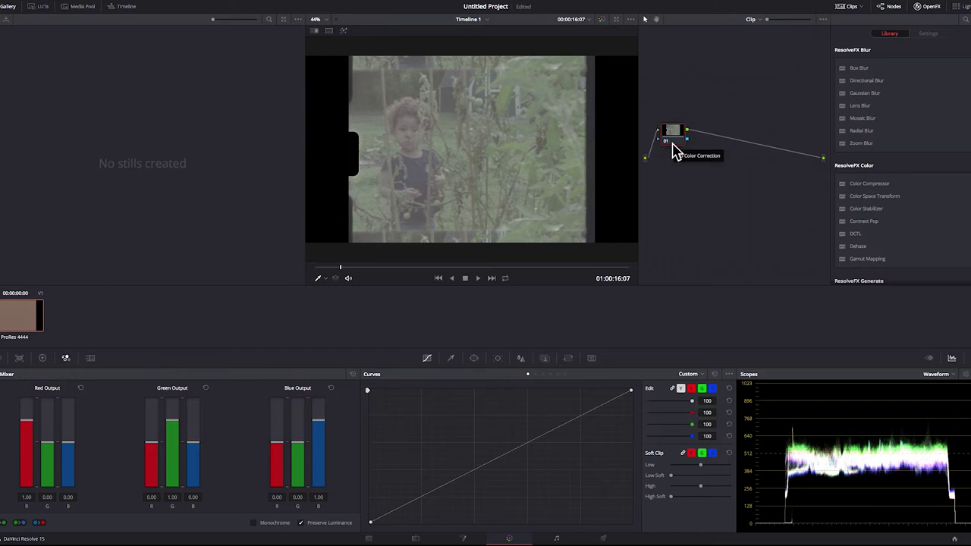
pyautogui.hotkey('alt', 's')
pyautogui.hotkey('alt', 's')
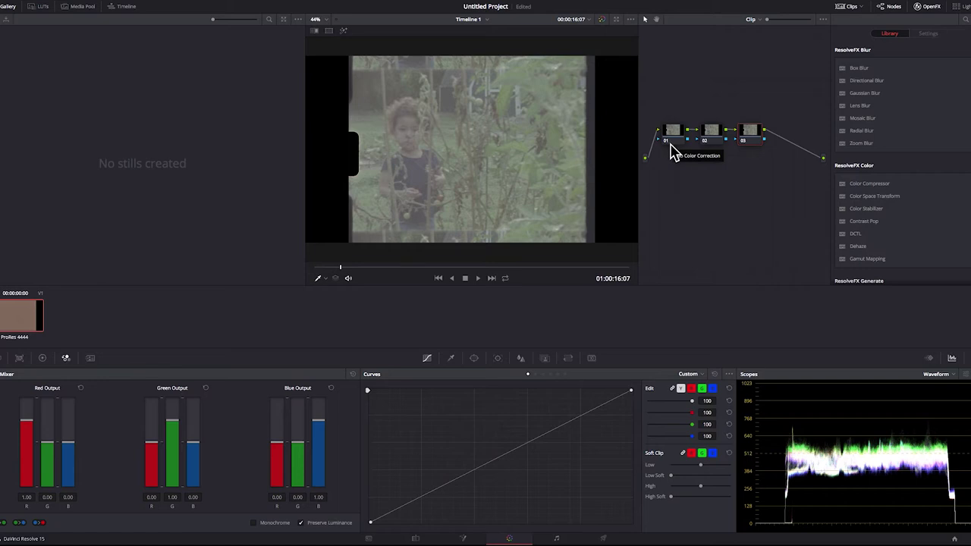
# - Reduce the first node's saturation to 0 to view the image in monochrome
pyautogui.click(674, 137)
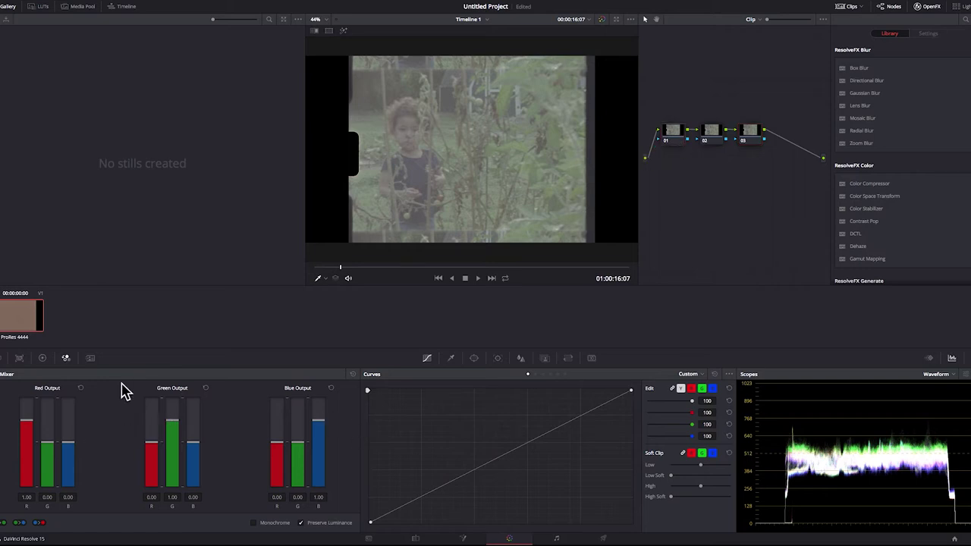
pyautogui.click(44, 359)
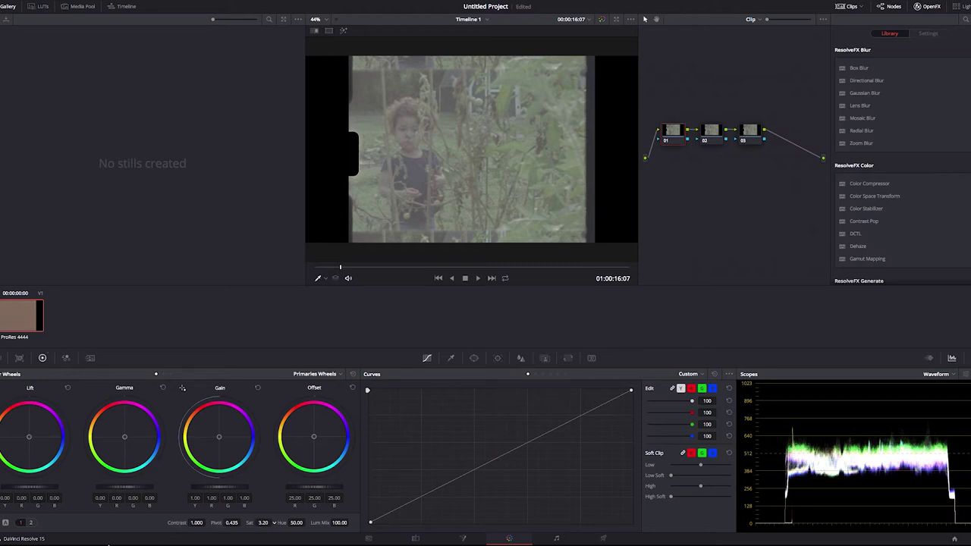
pyautogui.moveTo(263, 523); pyautogui.dragTo(228, 523)
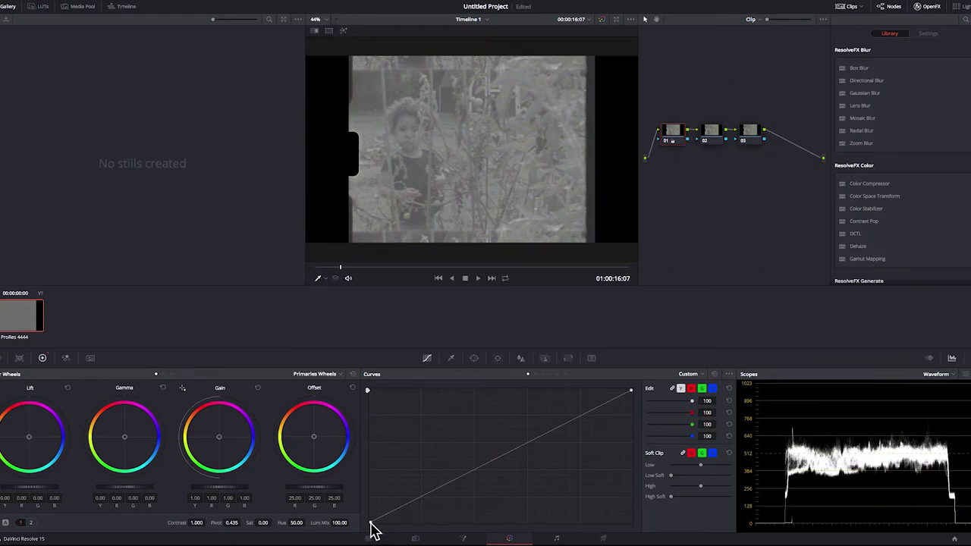
# - Pull the first node's curve black and white points inward, then shape a gentle S-curve with shadow and highlight points
pyautogui.moveTo(371, 523); pyautogui.dragTo(419, 539)
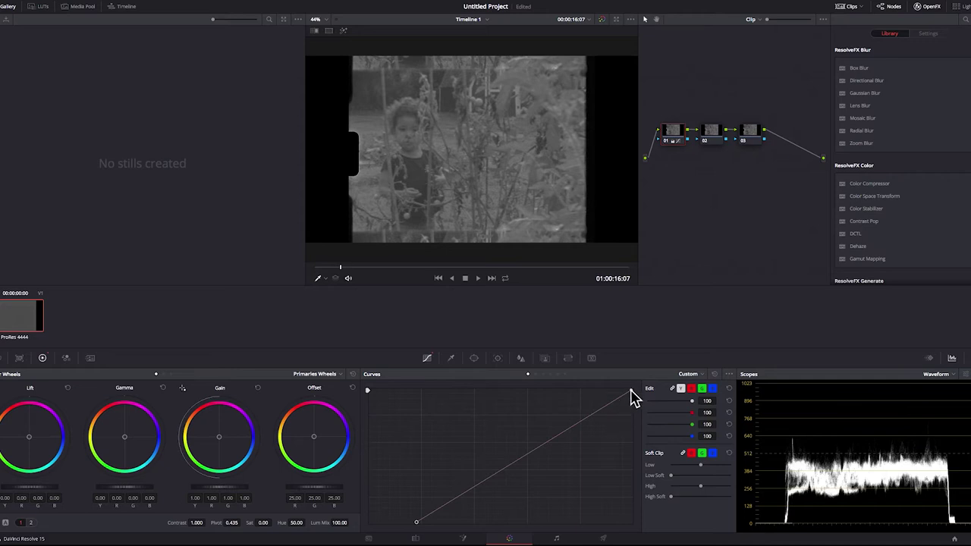
pyautogui.moveTo(630, 391); pyautogui.dragTo(580, 392)
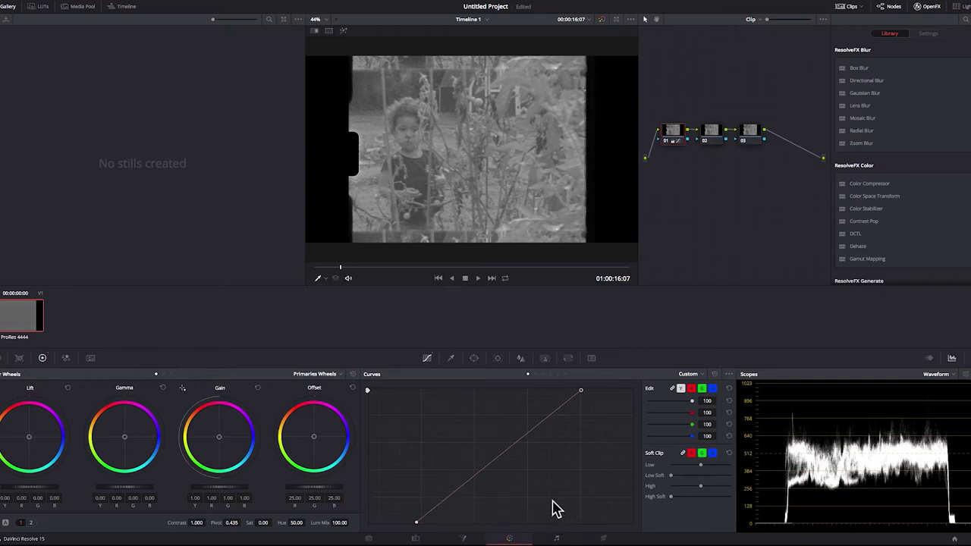
pyautogui.moveTo(416, 523); pyautogui.dragTo(421, 523)
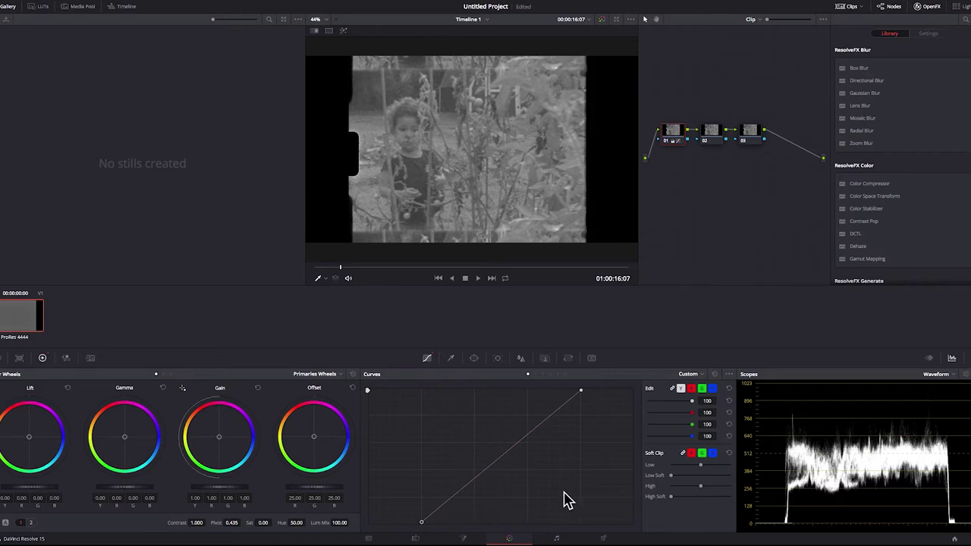
pyautogui.moveTo(452, 499); pyautogui.dragTo(449, 509)
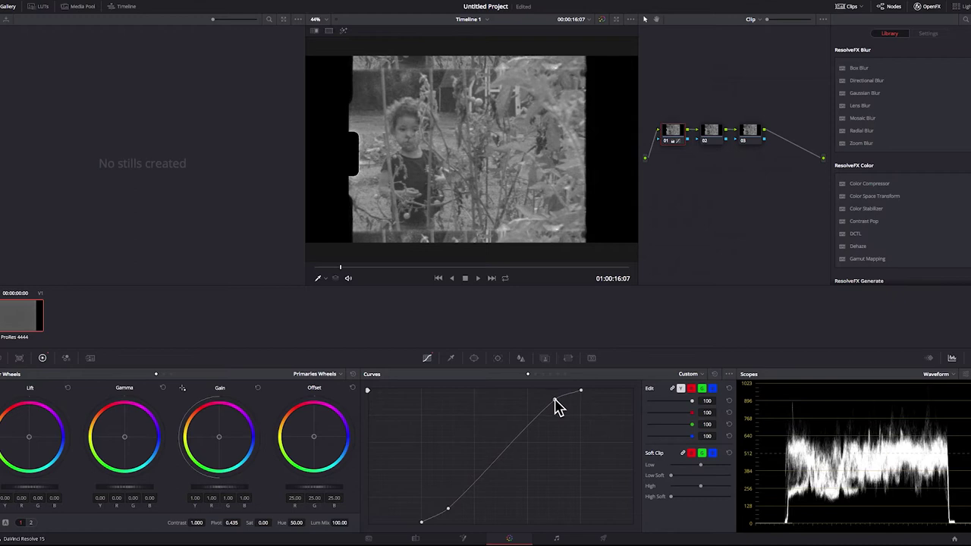
pyautogui.click(554, 400)
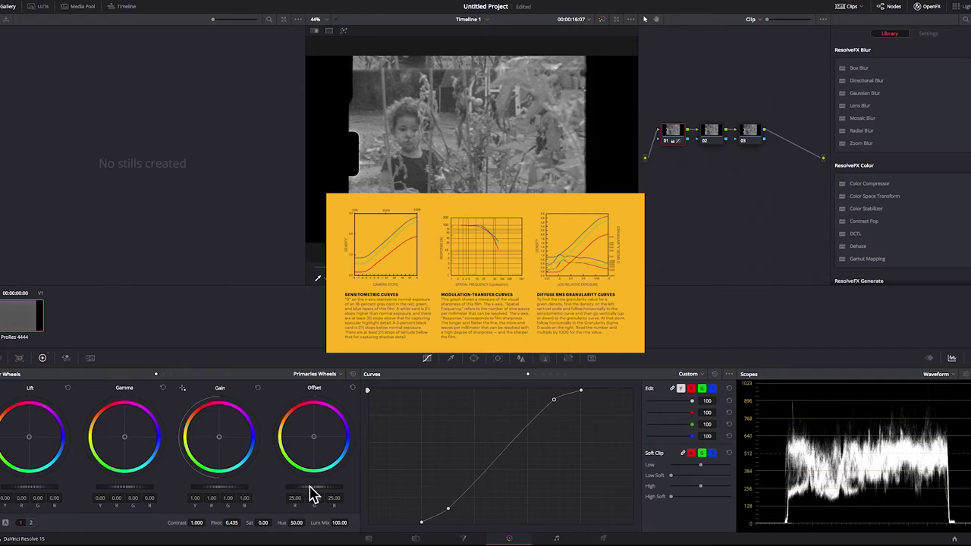
# - Restore the first node's saturation to 50
pyautogui.click(710, 141)
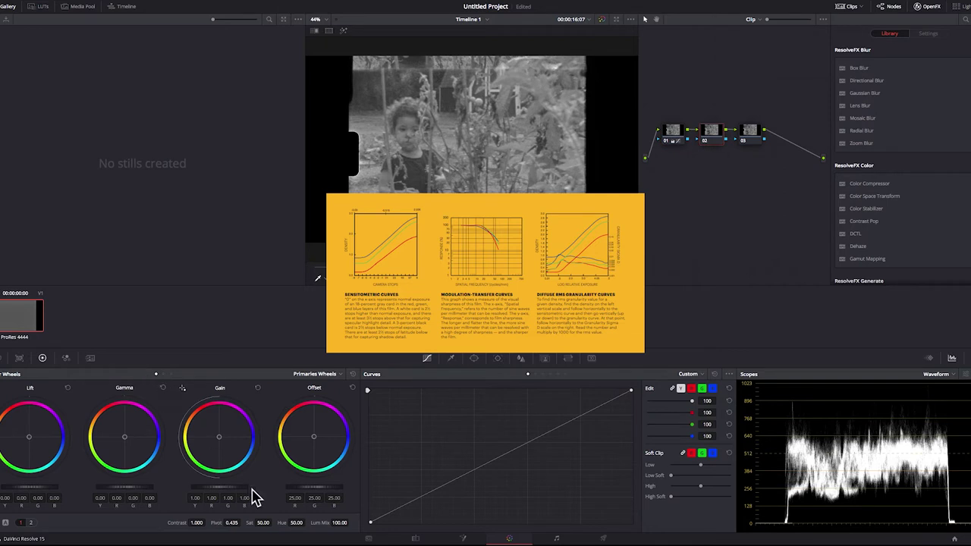
pyautogui.click(675, 134)
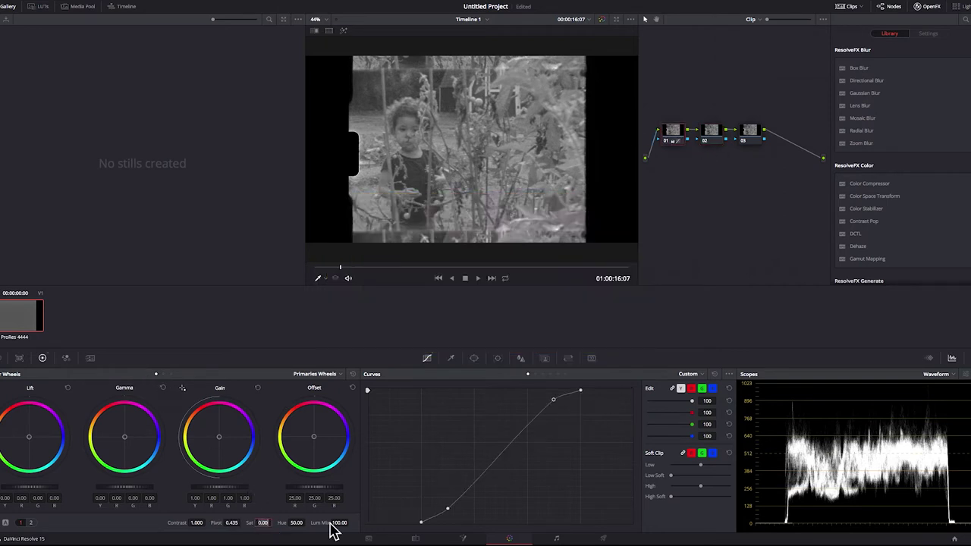
pyautogui.press('Return')
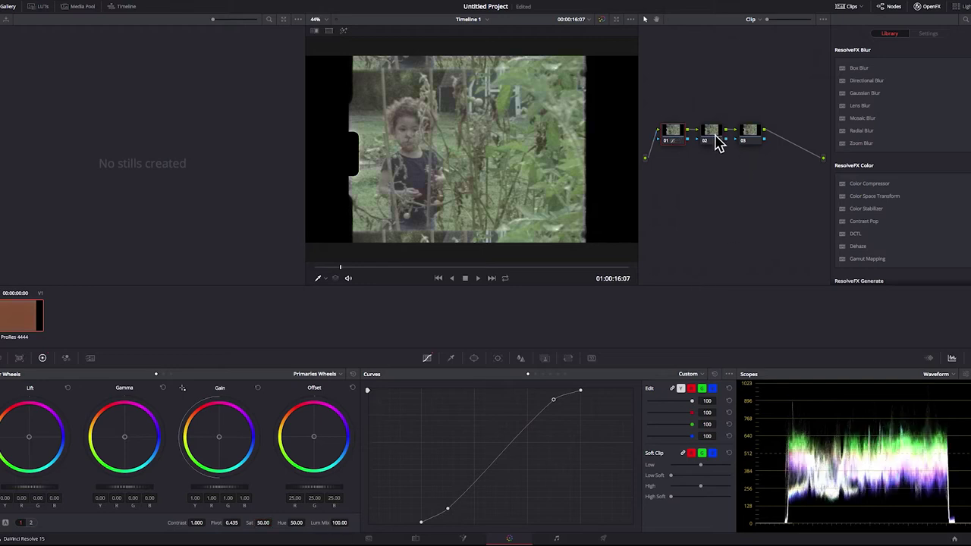
# - In the second node's RGB Mixer, set red in Red Output to 1.33, green in Green Output to 1.33 and blue in Blue Output to 1.30
pyautogui.click(714, 137)
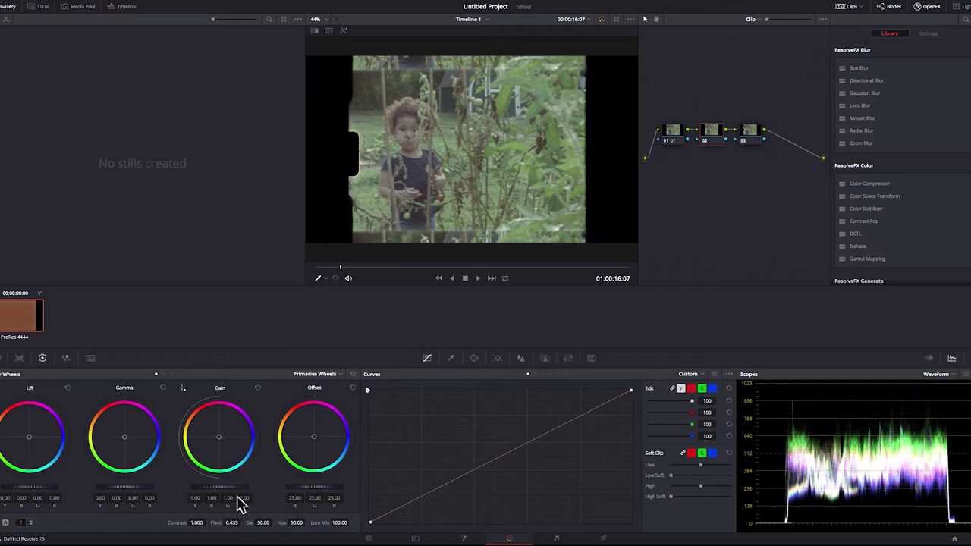
pyautogui.click(66, 358)
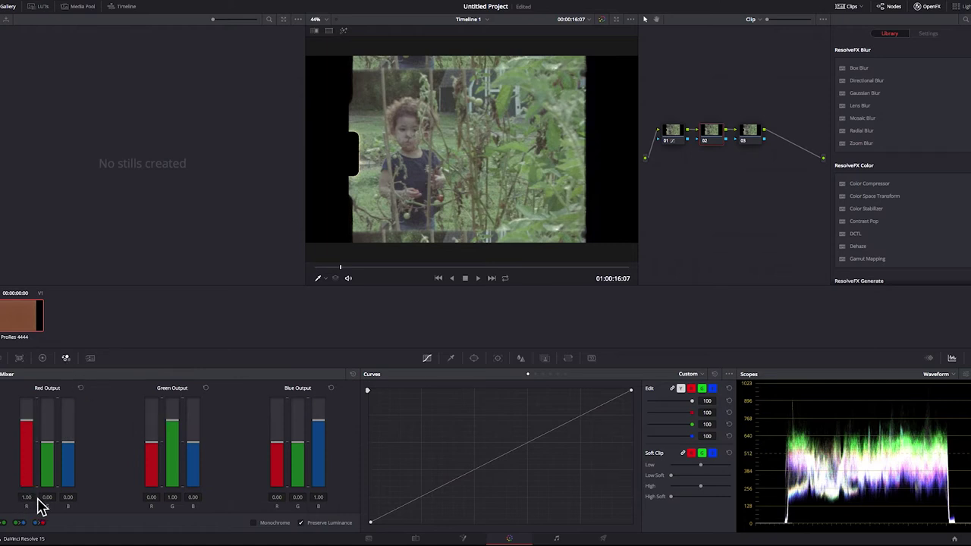
pyautogui.moveTo(30, 416)
pyautogui.mouseDown()
pyautogui.moveTo(28, 427)
pyautogui.moveTo(31, 412)
pyautogui.mouseUp()
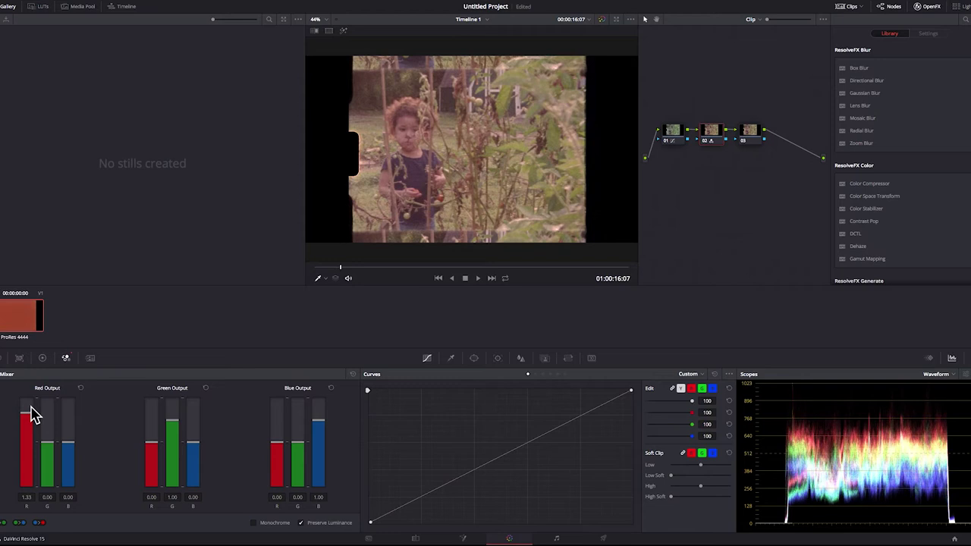
pyautogui.moveTo(172, 425); pyautogui.dragTo(178, 415)
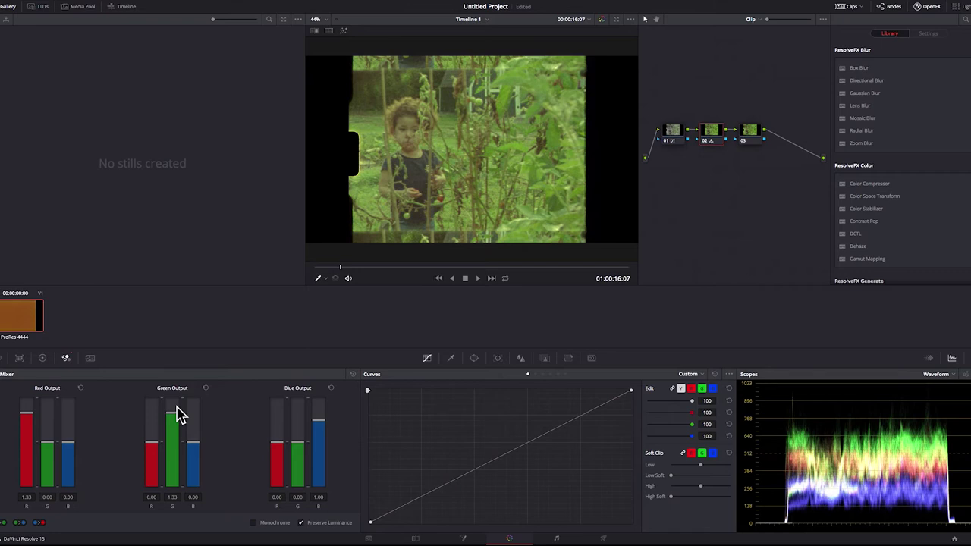
pyautogui.moveTo(318, 427); pyautogui.dragTo(319, 415)
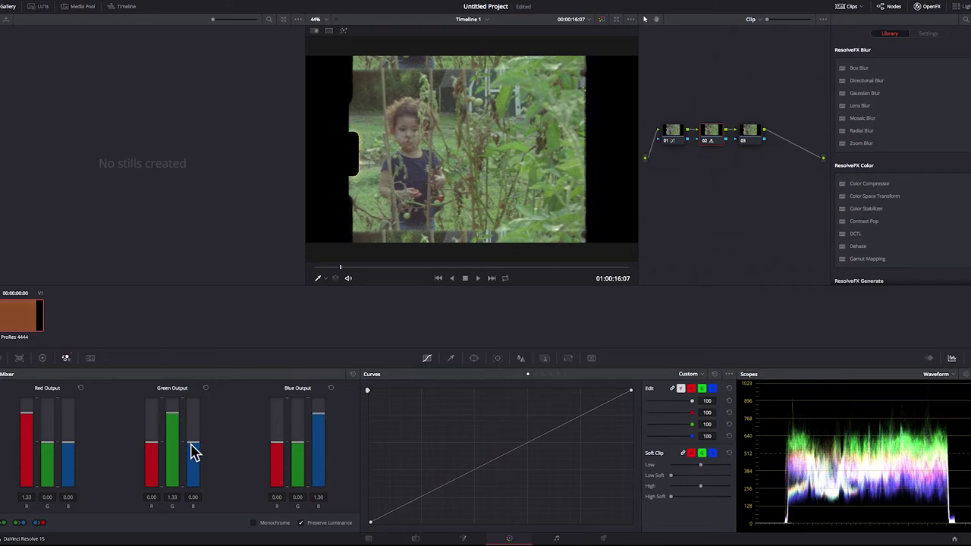
# - Adjust the second node's Green Output mix to red -0.06, green 1.39 and blue -0.06
pyautogui.moveTo(193, 453); pyautogui.dragTo(197, 453)
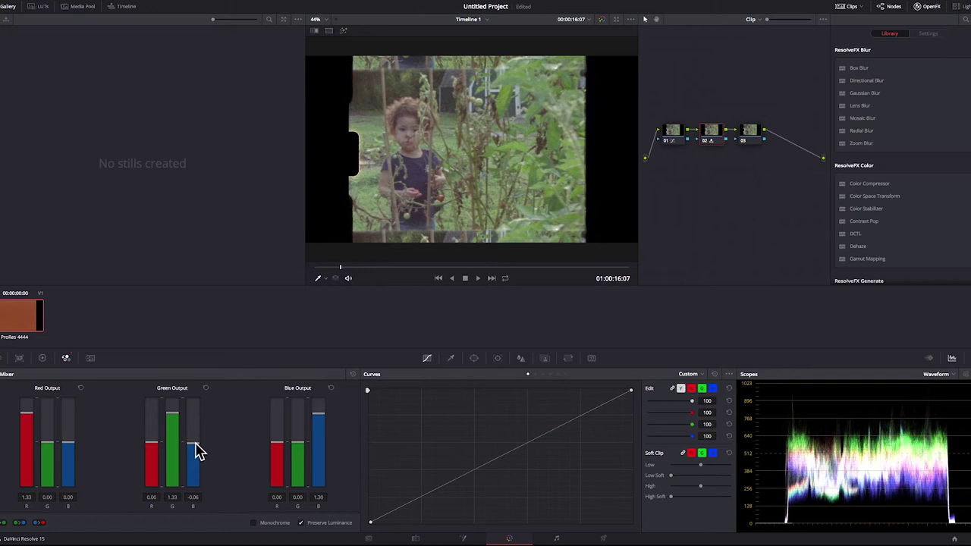
pyautogui.moveTo(195, 451); pyautogui.dragTo(195, 448)
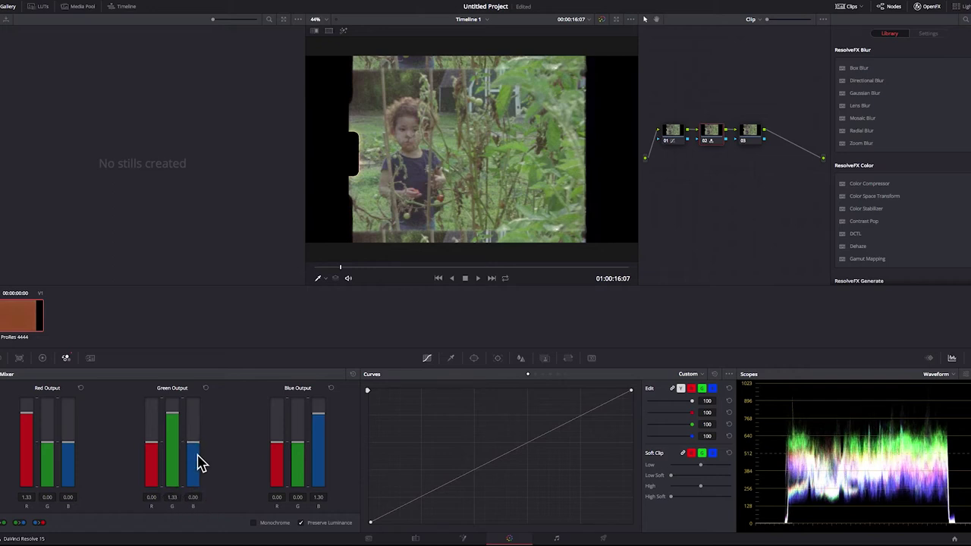
pyautogui.moveTo(195, 448); pyautogui.dragTo(158, 450)
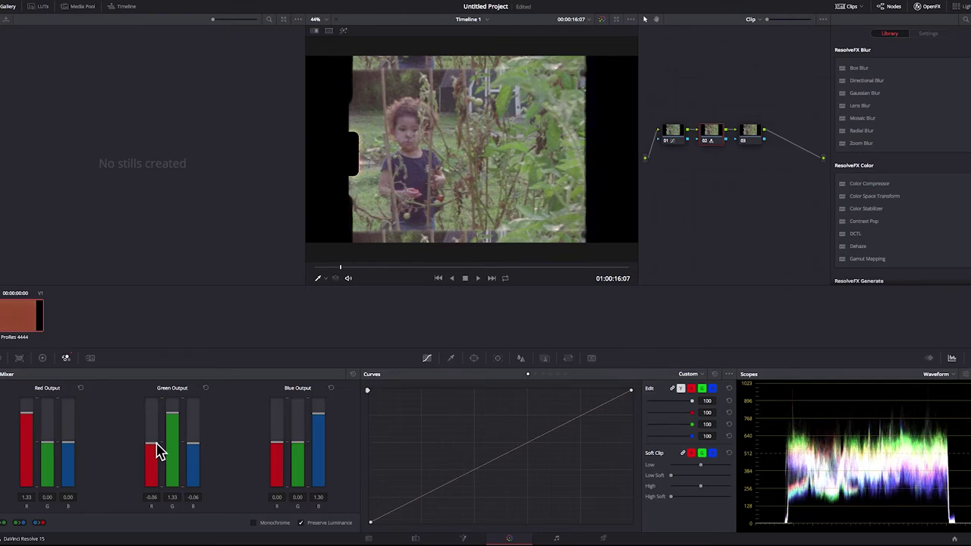
pyautogui.moveTo(176, 421); pyautogui.dragTo(176, 417)
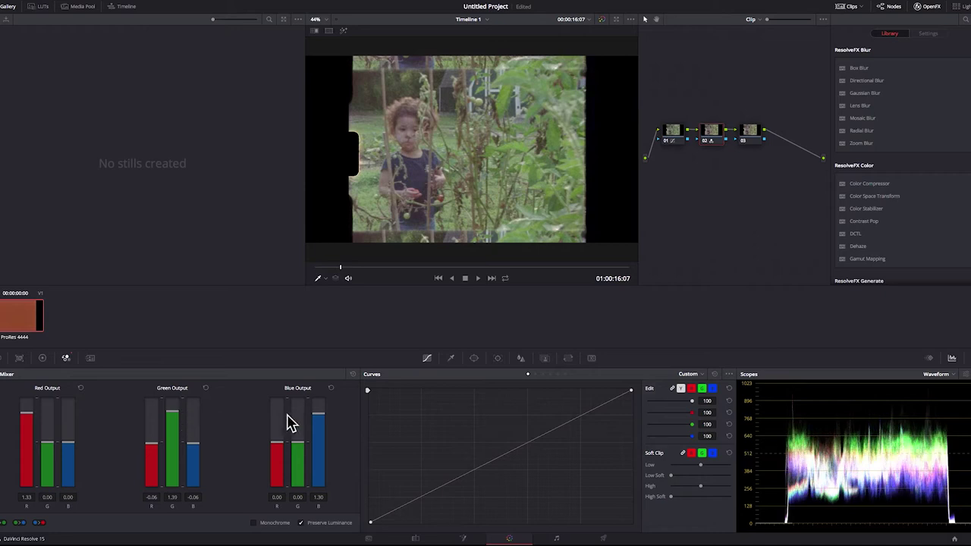
# - Raise the second node's main red, green and blue mixer levels to 1.51 each in their respective outputs
pyautogui.moveTo(318, 423); pyautogui.dragTo(319, 414)
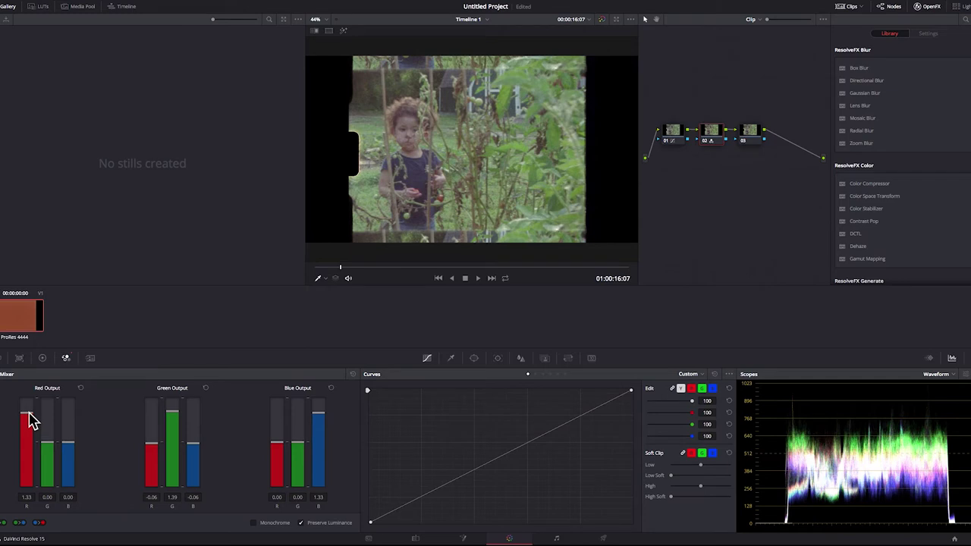
pyautogui.moveTo(28, 421); pyautogui.dragTo(32, 410)
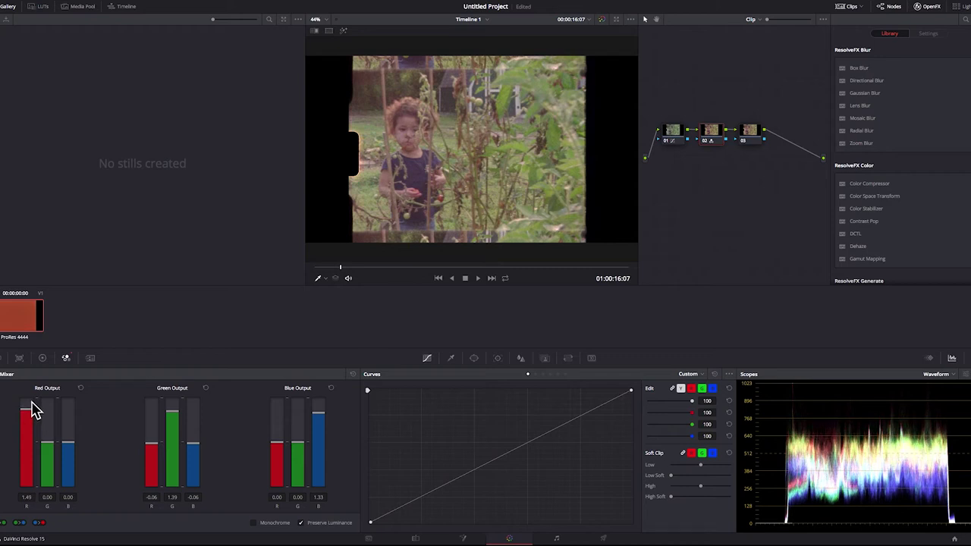
pyautogui.moveTo(174, 418); pyautogui.dragTo(175, 409)
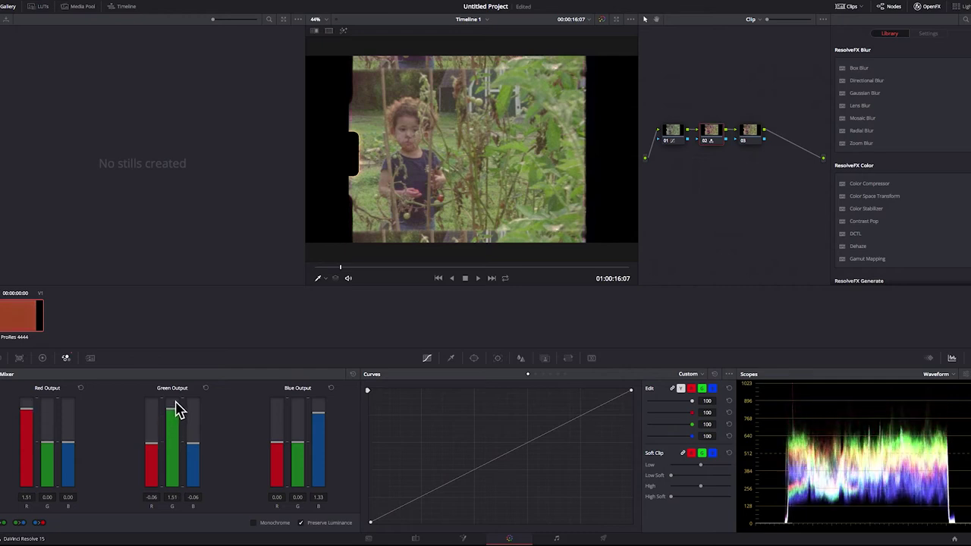
pyautogui.moveTo(319, 415); pyautogui.dragTo(322, 408)
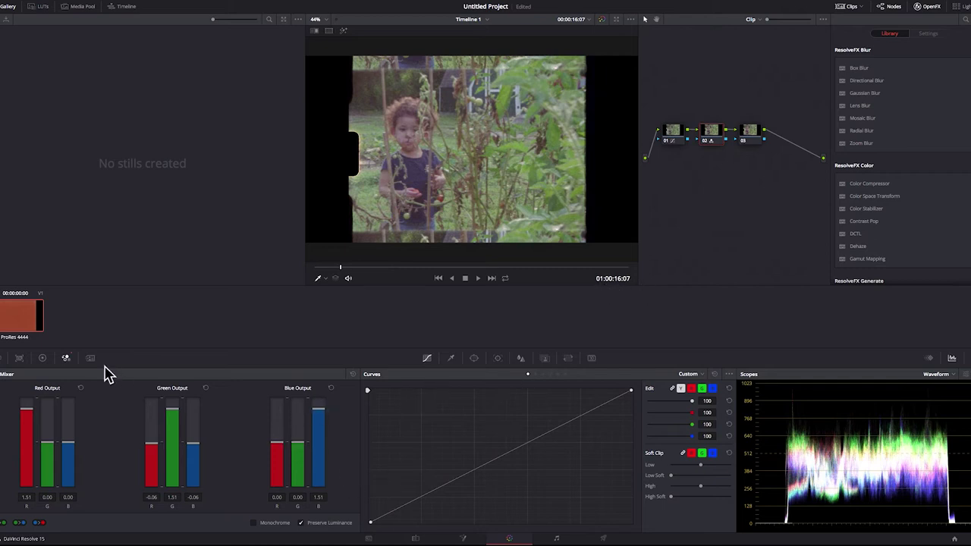
# - Set the second node's contrast to 1.168 and select the third node
pyautogui.click(43, 359)
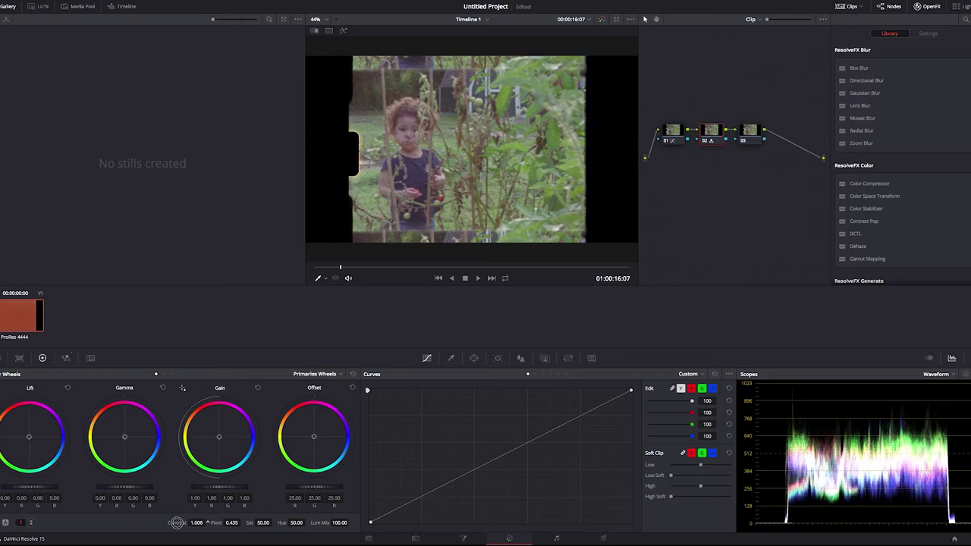
pyautogui.moveTo(181, 522); pyautogui.dragTo(207, 523)
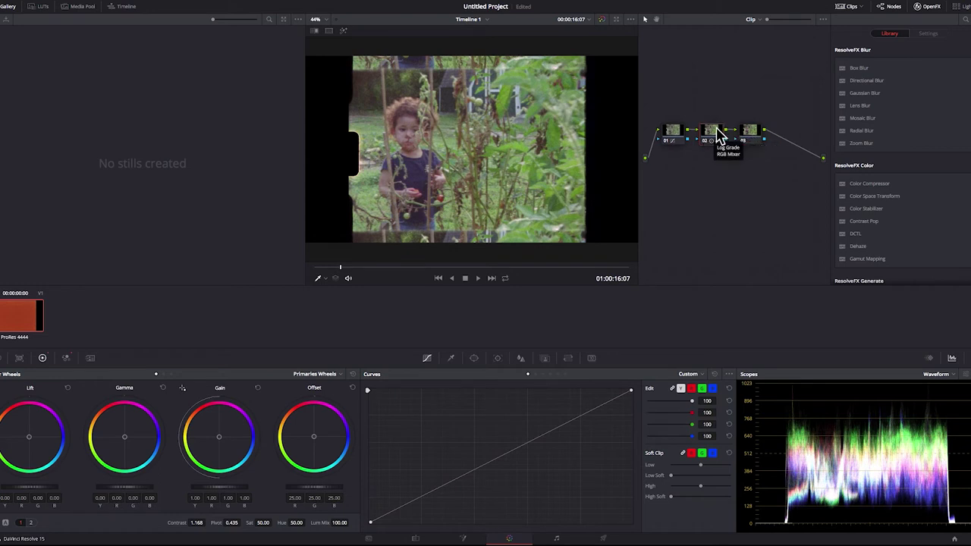
pyautogui.click(674, 135)
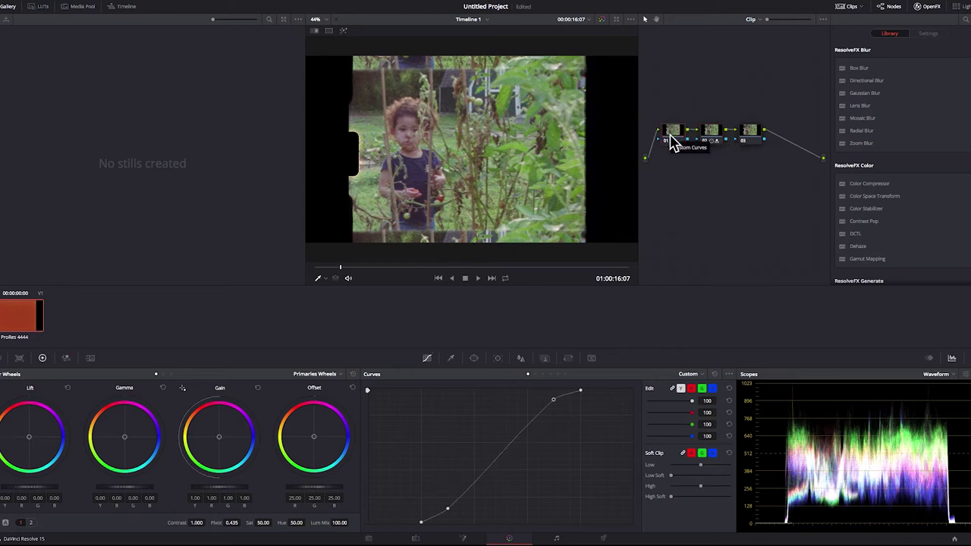
pyautogui.click(756, 143)
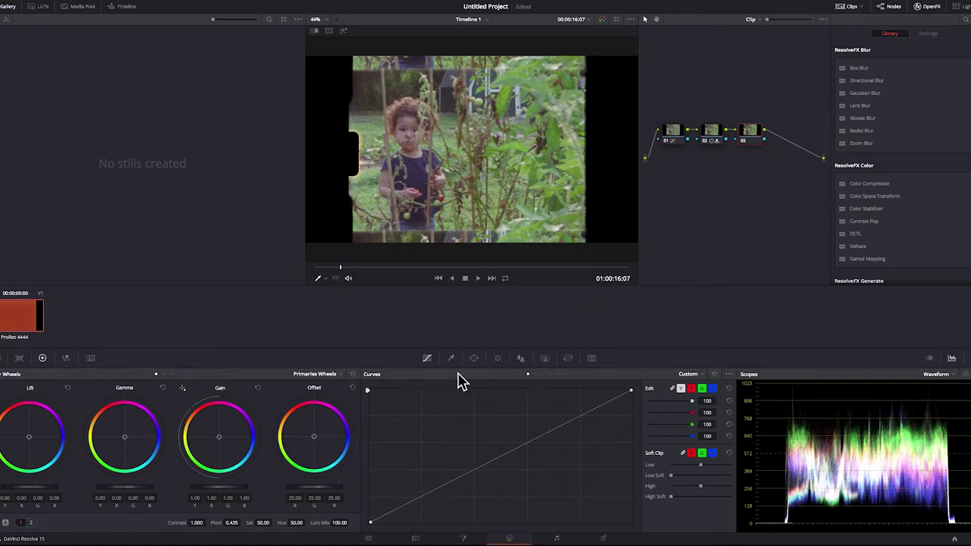
# - Sharpen the third node by setting its linked red, green and blue Sharpen radius to 0.44
pyautogui.click(523, 357)
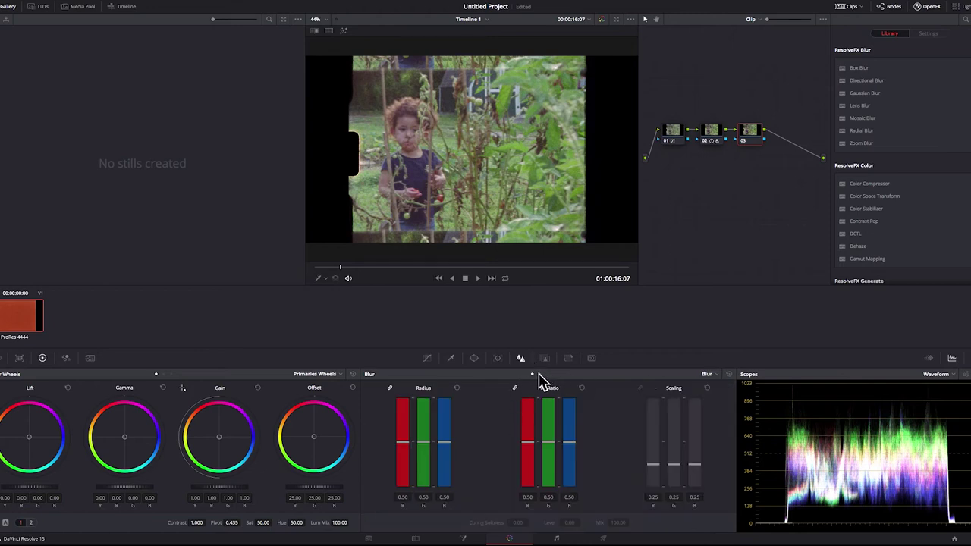
pyautogui.click(540, 374)
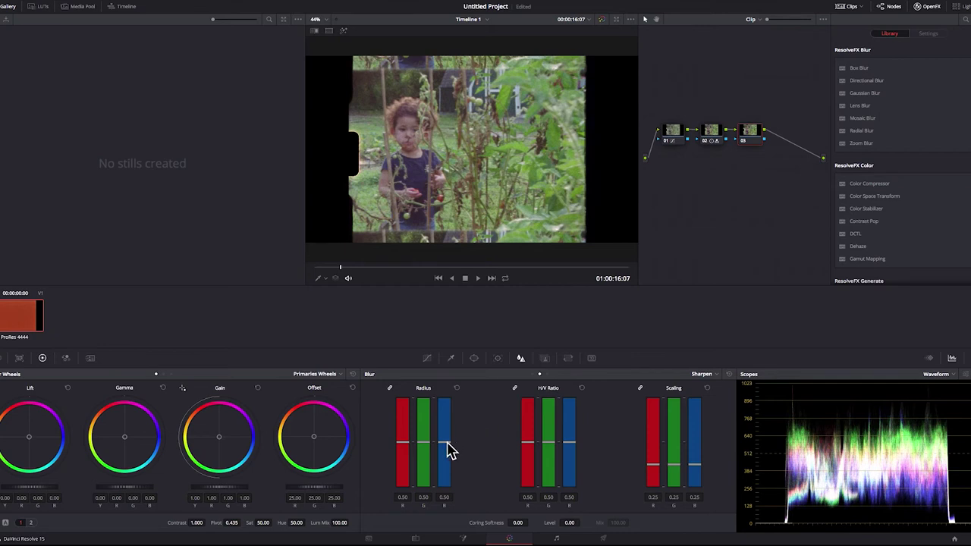
pyautogui.moveTo(447, 450); pyautogui.dragTo(448, 503)
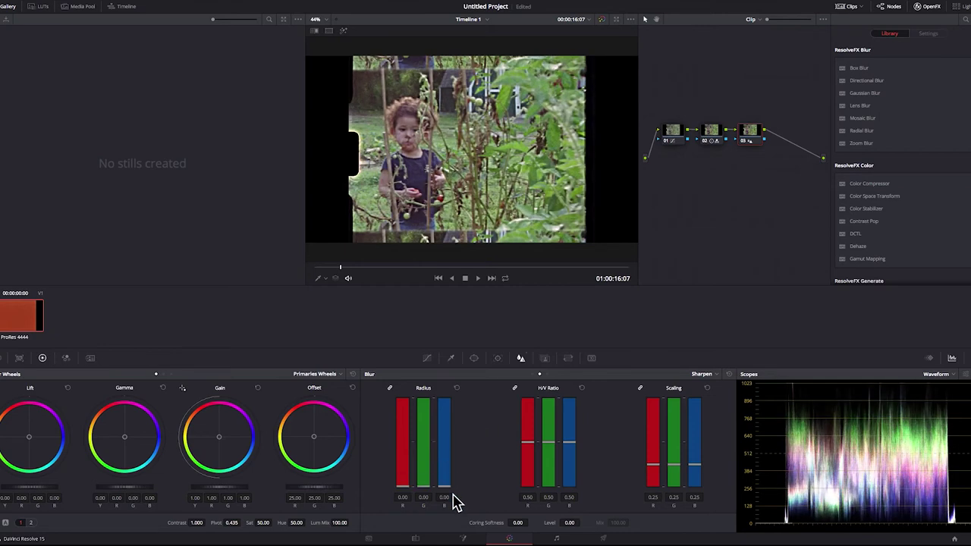
pyautogui.moveTo(461, 452)
pyautogui.mouseDown()
pyautogui.moveTo(461, 383)
pyautogui.moveTo(447, 452)
pyautogui.mouseUp()
pyautogui.click(457, 388)
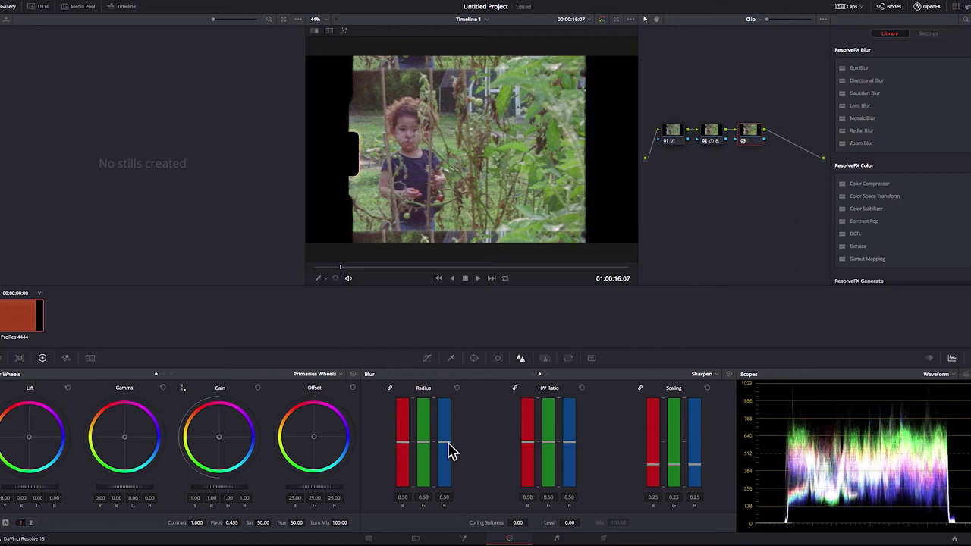
pyautogui.moveTo(448, 450); pyautogui.dragTo(449, 451)
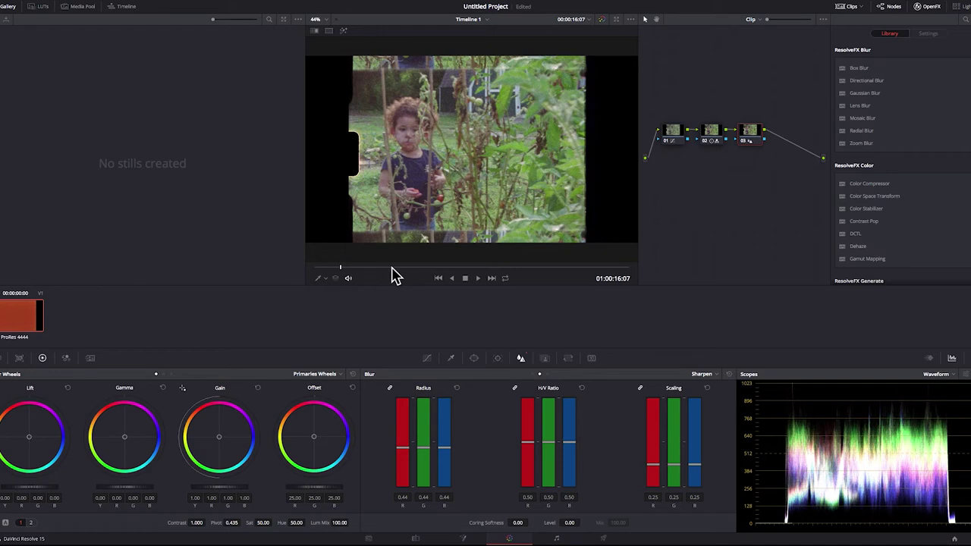
# - View frames at several points along the clip to check the grade and sharpening
pyautogui.click(439, 277)
pyautogui.click(453, 276)
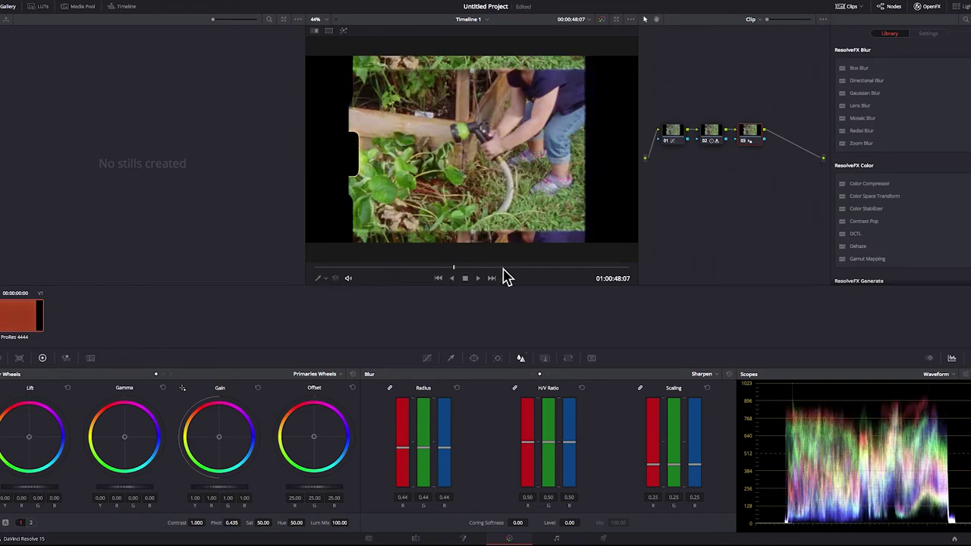
pyautogui.click(533, 276)
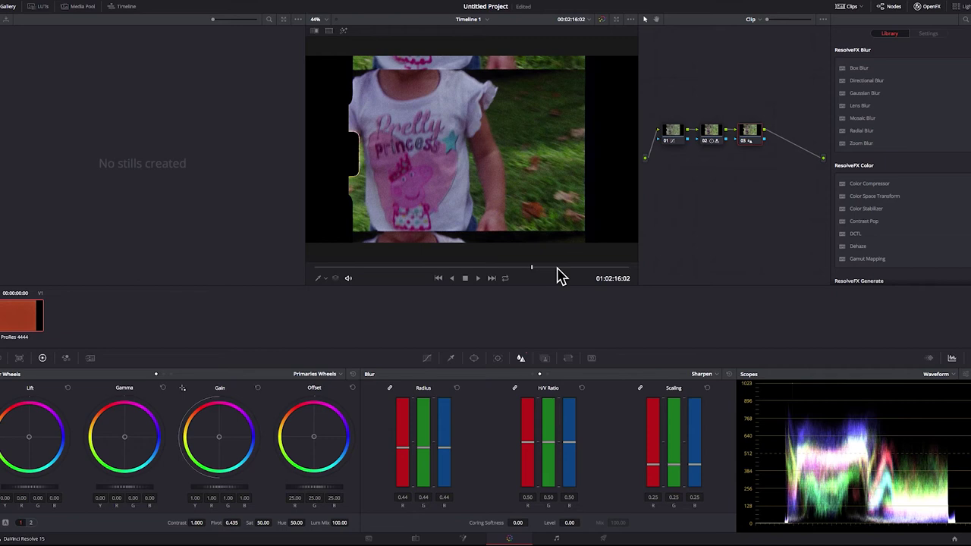
pyautogui.click(472, 275)
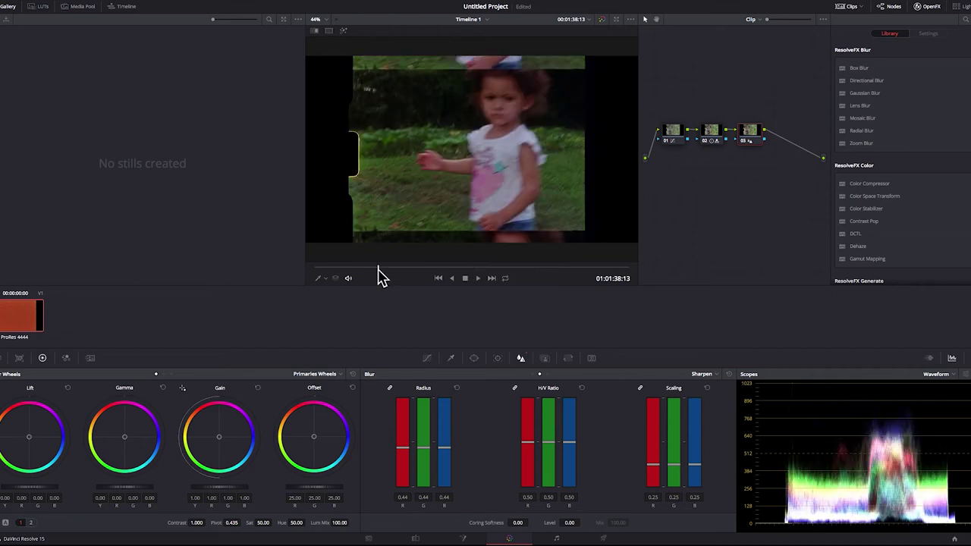
pyautogui.click(380, 275)
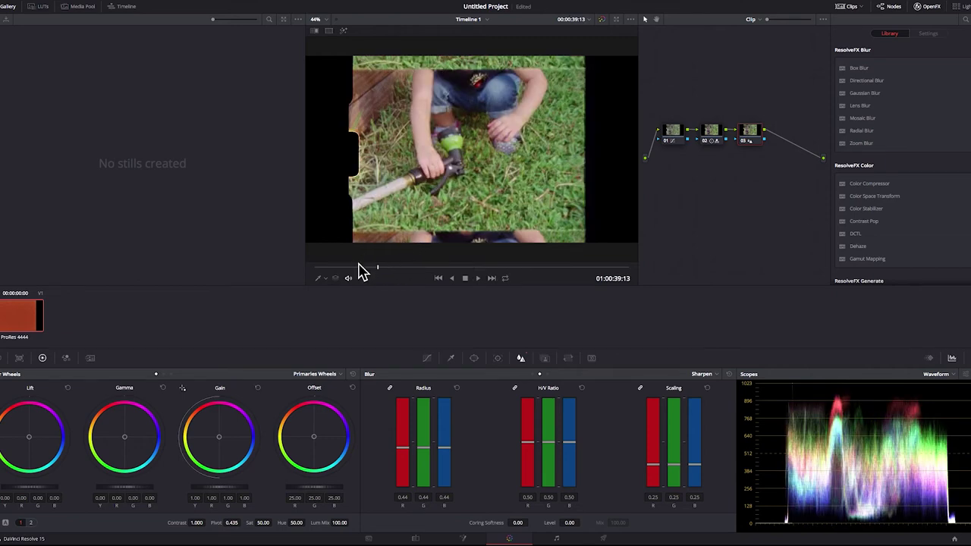
pyautogui.click(471, 267)
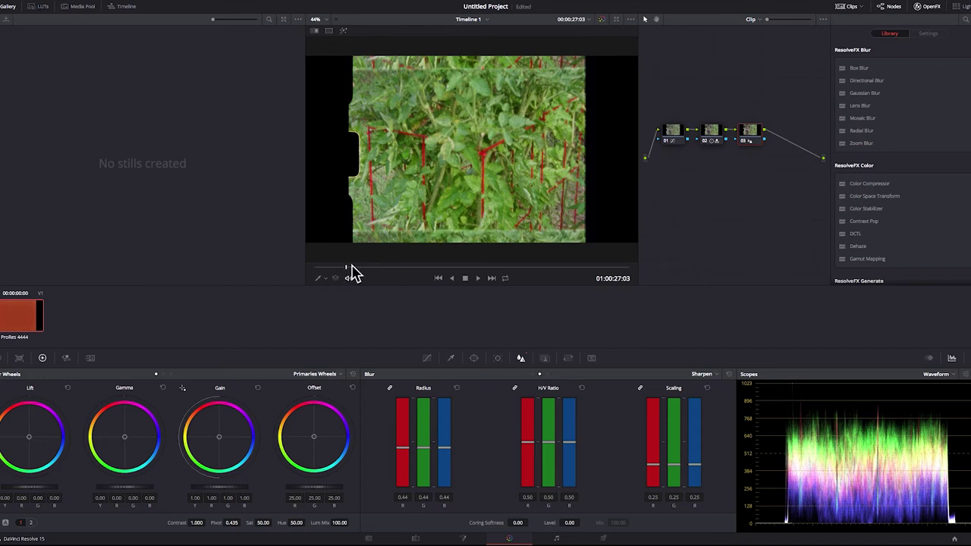
pyautogui.click(348, 268)
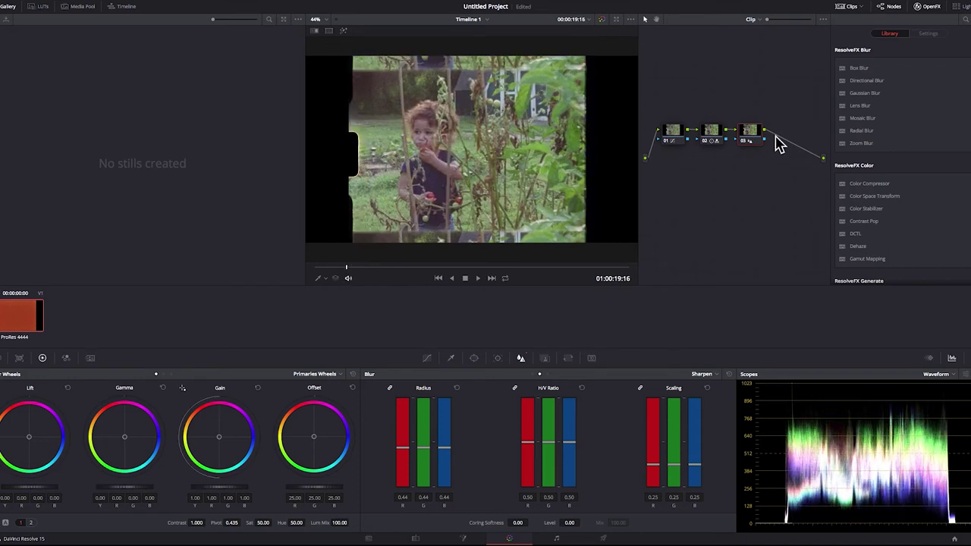
# - Add a serial node after the third node and apply the Neat Video Reduce Noise v5 effect to it
pyautogui.click(675, 135)
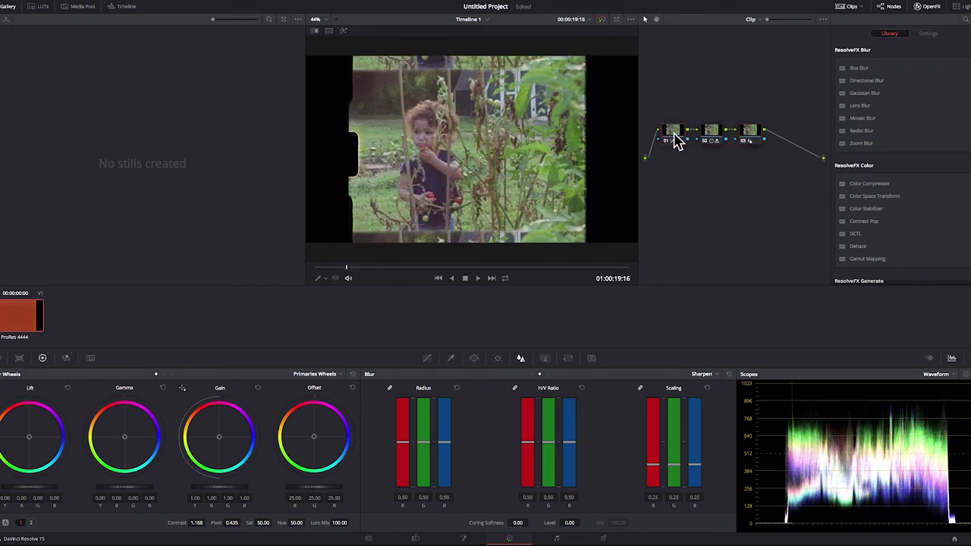
pyautogui.click(752, 137)
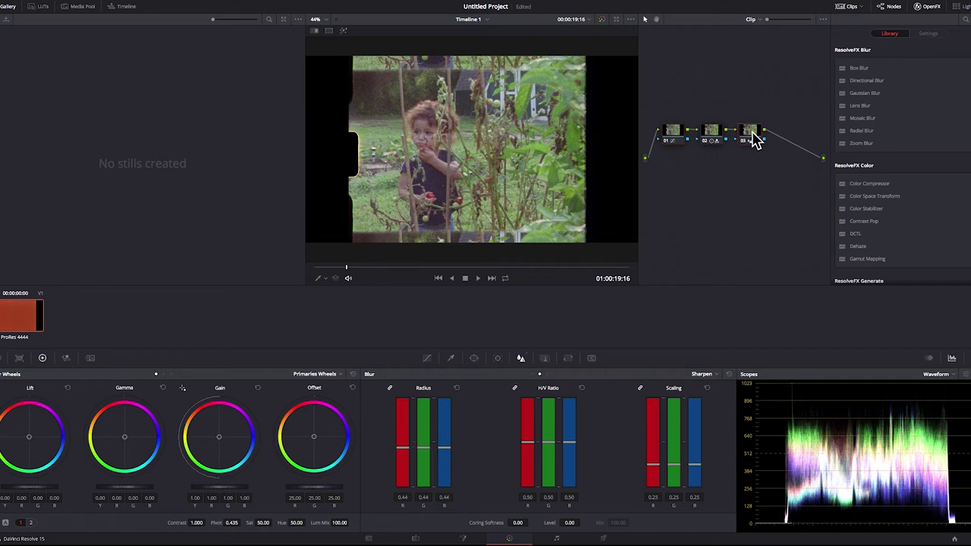
pyautogui.hotkey('alt', 's')
pyautogui.scroll(-15, 876, 190)
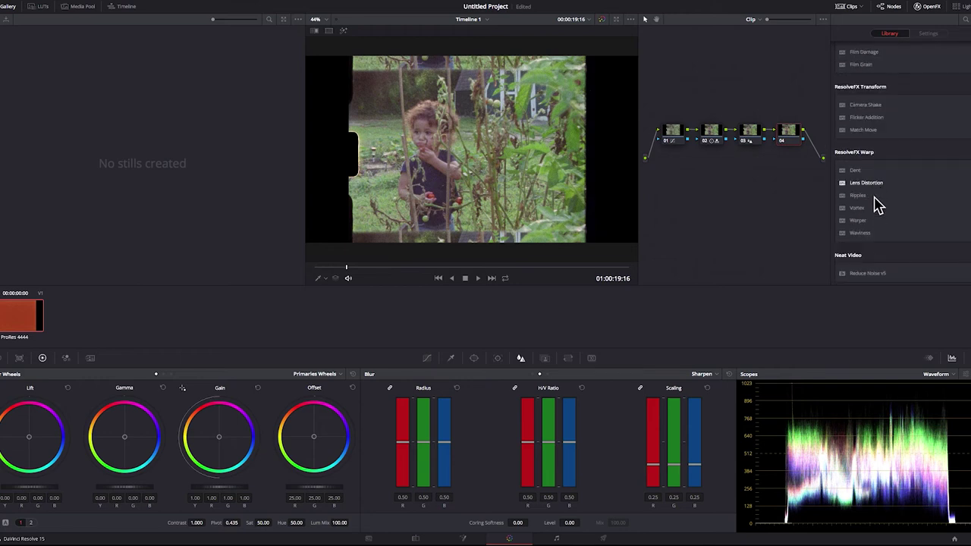
pyautogui.moveTo(871, 274); pyautogui.dragTo(748, 176)
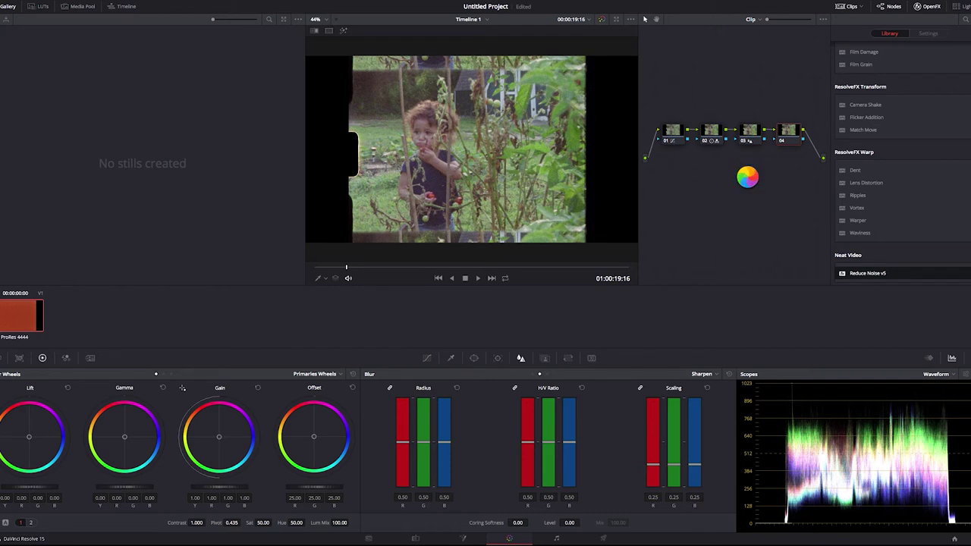
# - Build a noise profile from a sample of the dark, flat background near the frame's upper-left corner
pyautogui.click(919, 65)
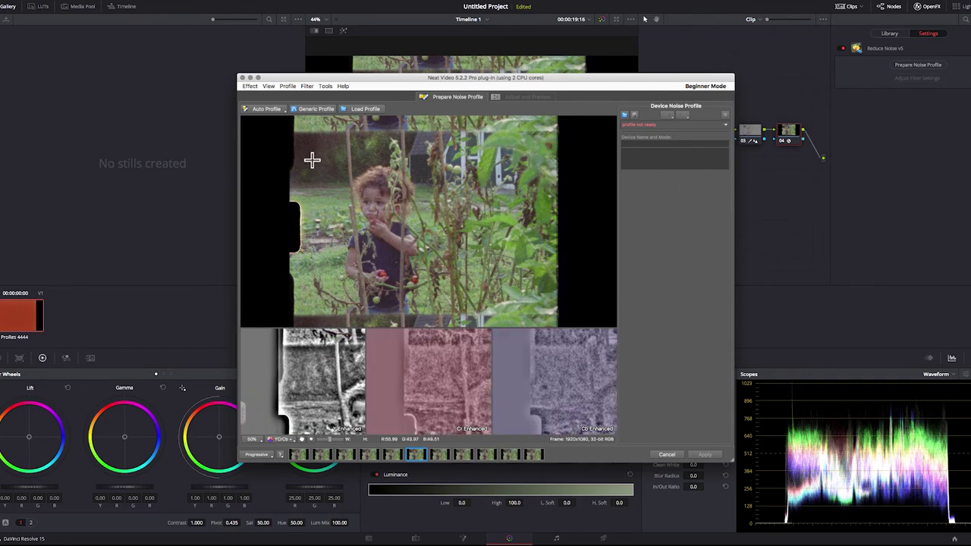
pyautogui.moveTo(300, 137); pyautogui.dragTo(334, 165)
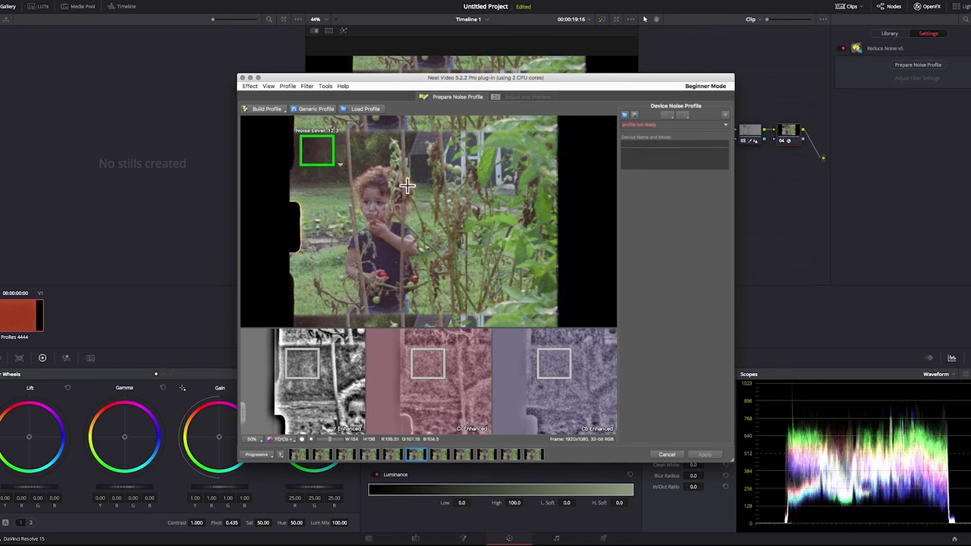
pyautogui.click(265, 109)
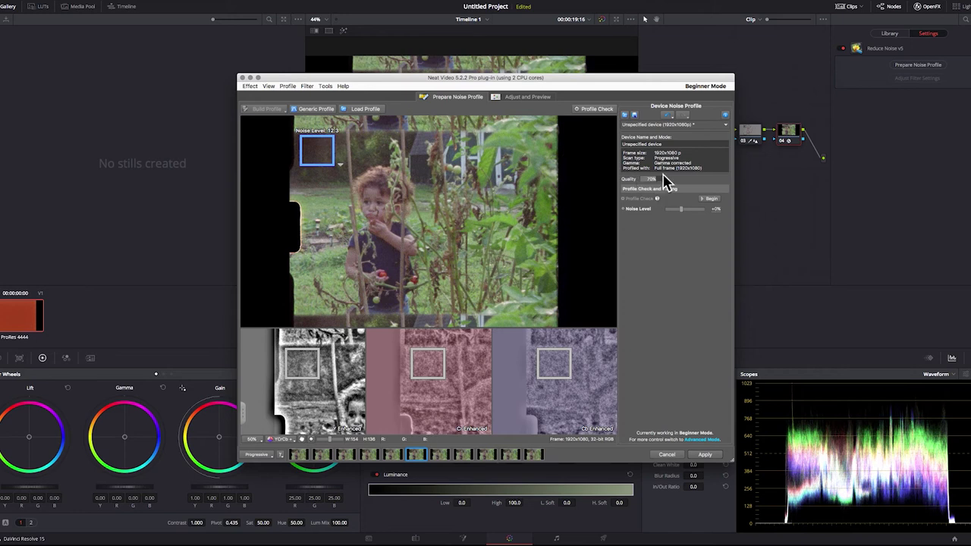
# - Review the Temporal, Spatial and General noise filter settings and run a speed check
pyautogui.click(525, 97)
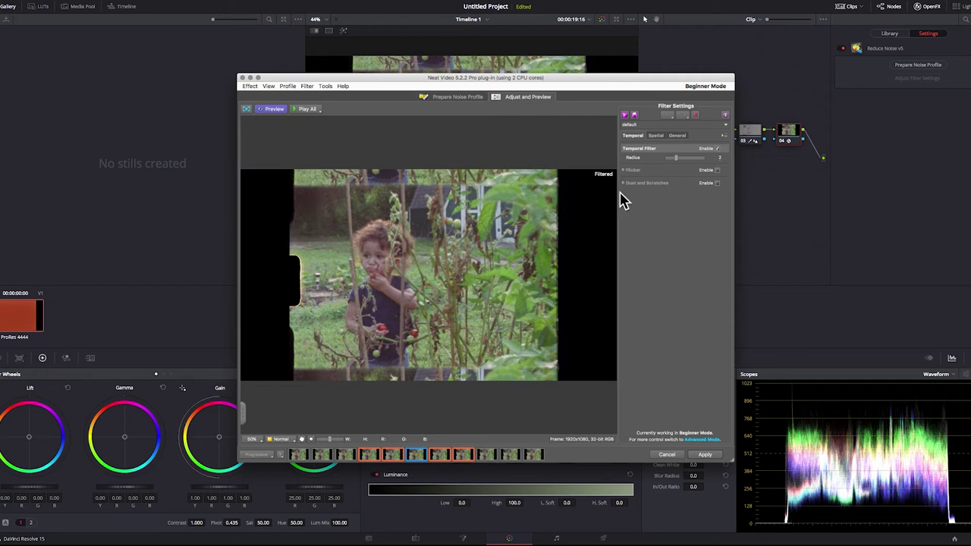
pyautogui.click(677, 136)
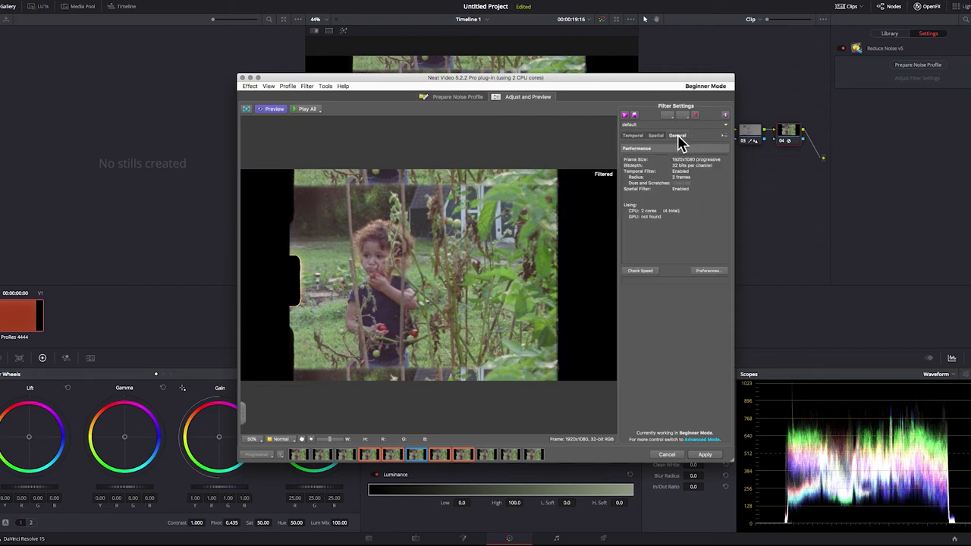
pyautogui.click(656, 136)
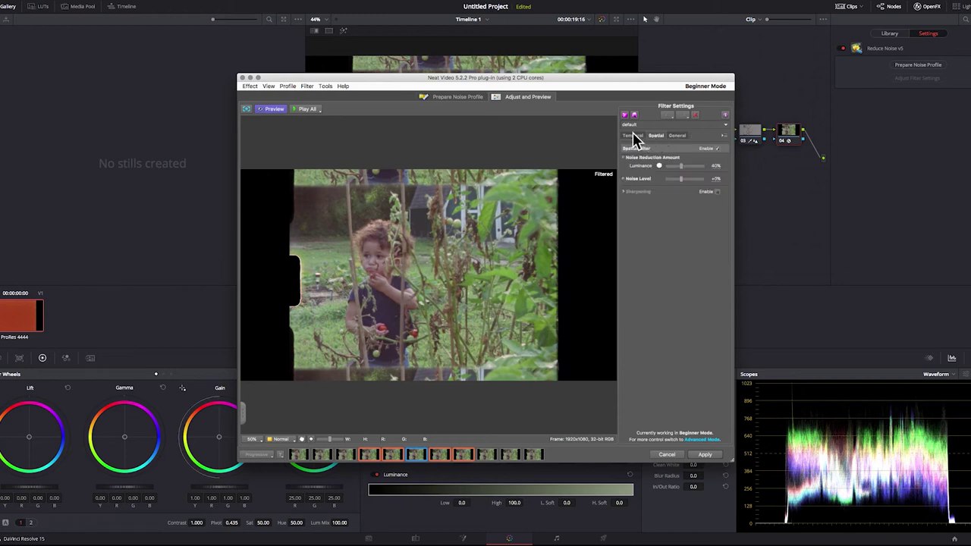
pyautogui.click(633, 135)
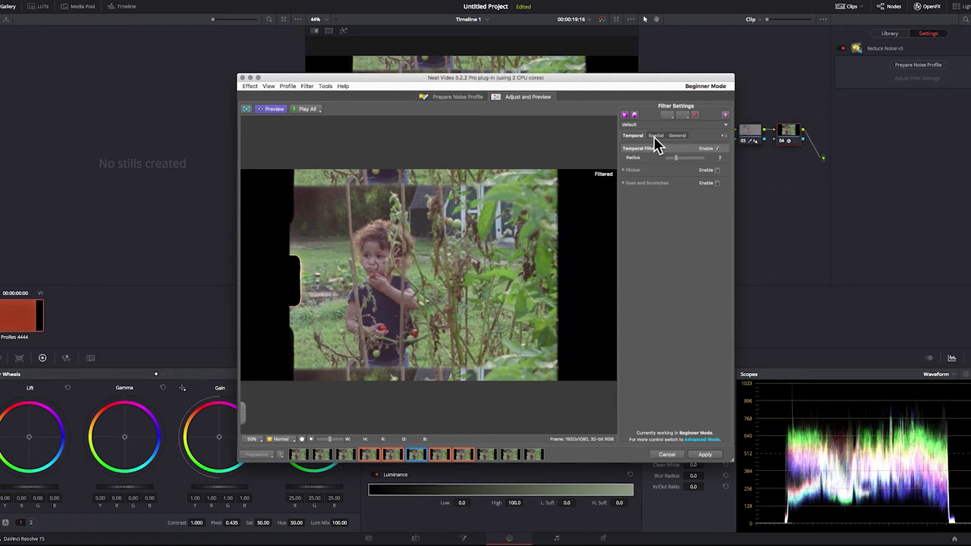
pyautogui.click(654, 139)
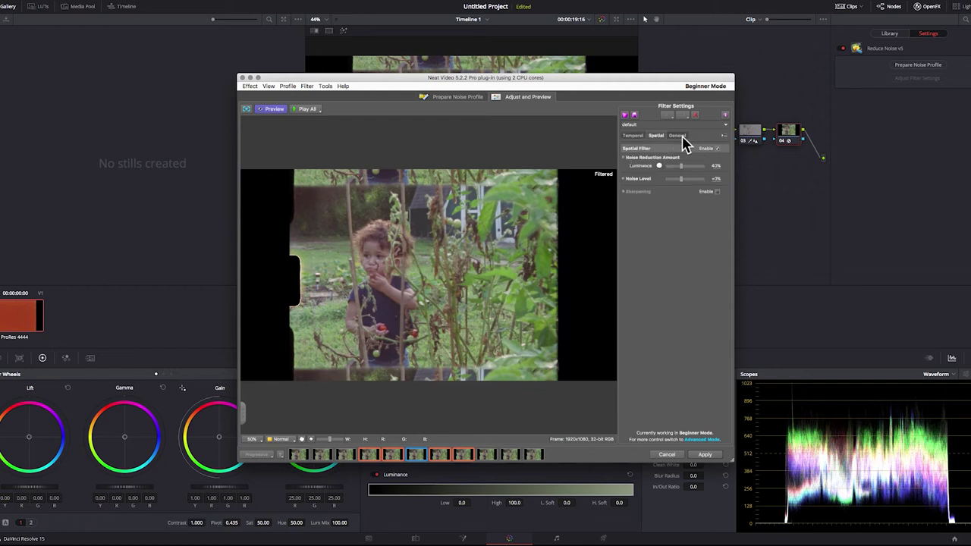
pyautogui.click(679, 137)
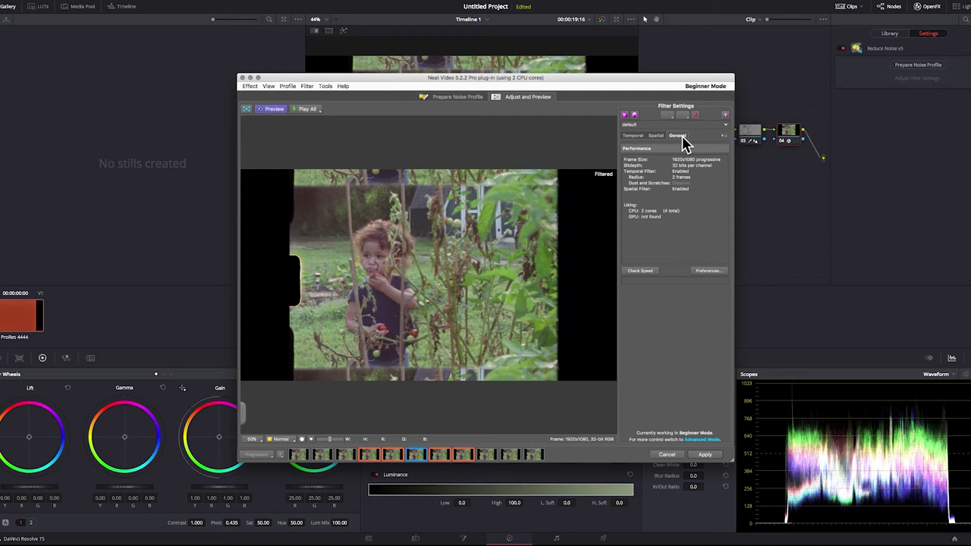
pyautogui.click(642, 272)
# - Set the temporal filter radius to 1 and the spatial luminance noise reduction amount to 30%
pyautogui.click(633, 135)
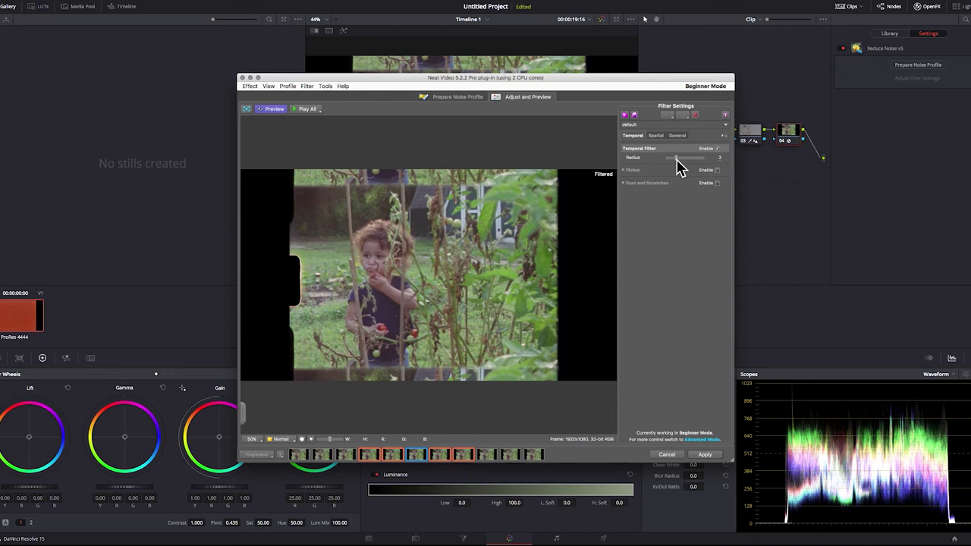
pyautogui.moveTo(679, 167); pyautogui.dragTo(672, 168)
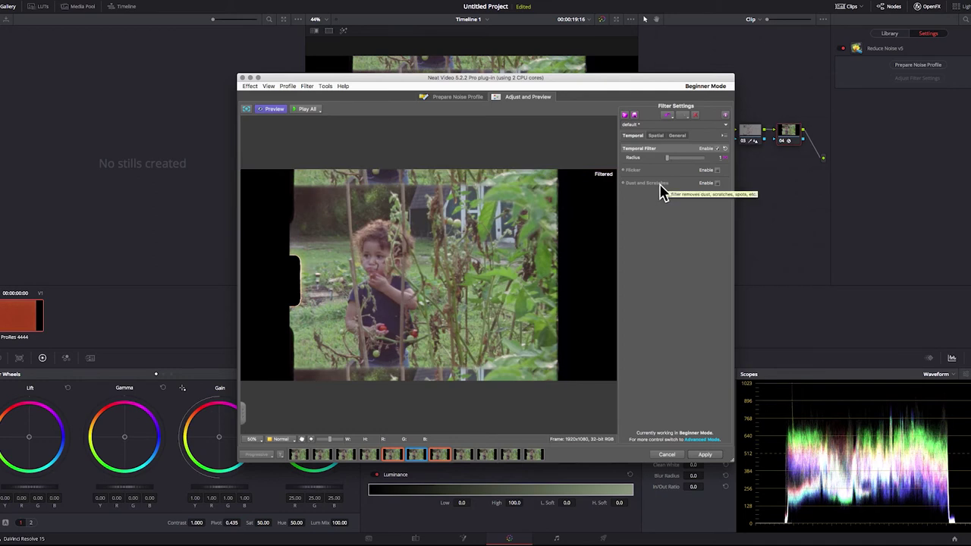
pyautogui.click(659, 135)
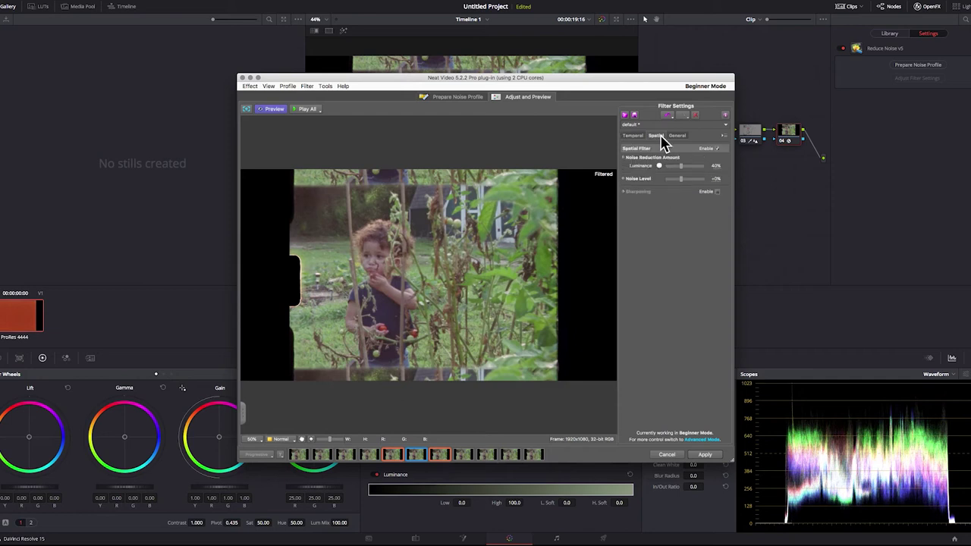
pyautogui.moveTo(677, 166); pyautogui.dragTo(678, 171)
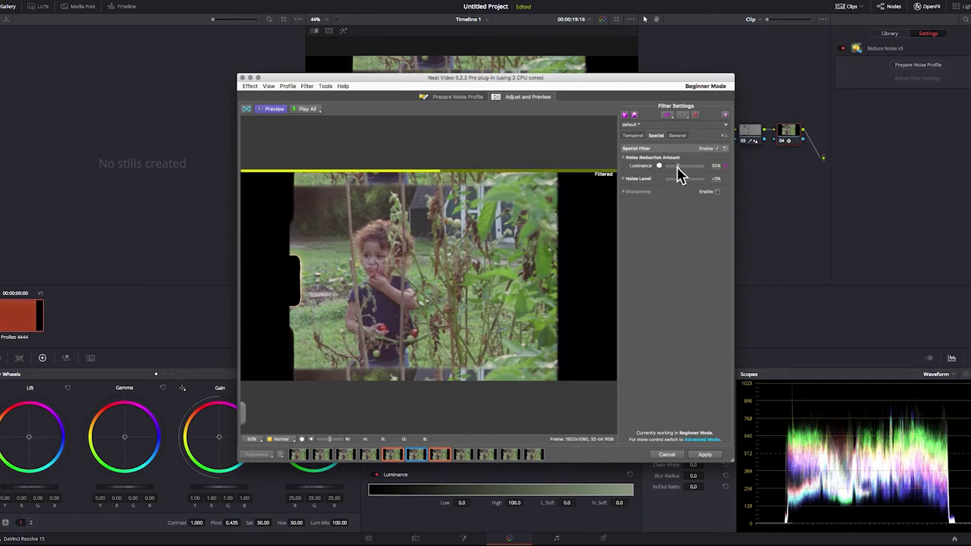
# - Check the processing speed with the adjusted filters and apply the noise reduction to the fourth node
pyautogui.click(679, 136)
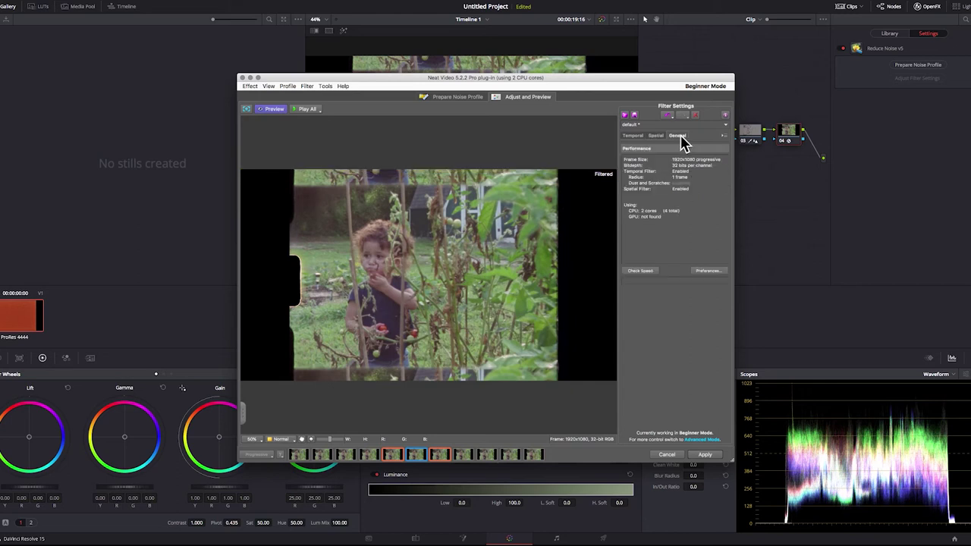
pyautogui.click(650, 271)
pyautogui.click(710, 457)
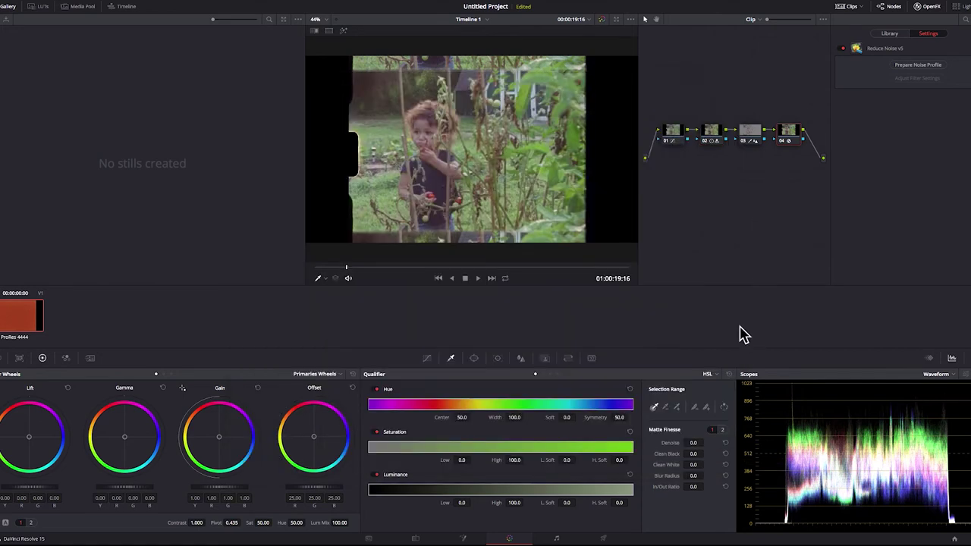
# - Reduce the strength of the fourth node's noise reduction by setting its Key Output gain to 0.330
pyautogui.click(545, 358)
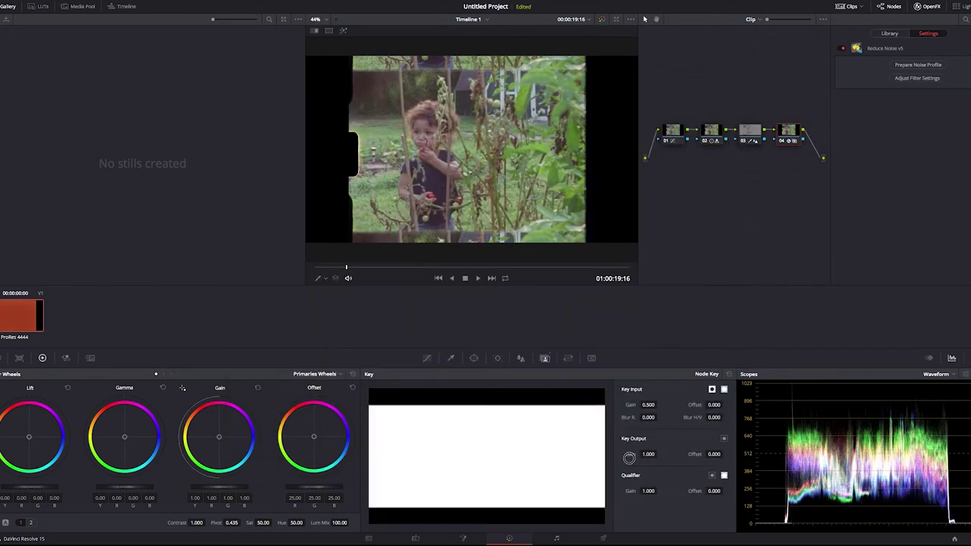
pyautogui.moveTo(569, 463); pyautogui.dragTo(443, 471)
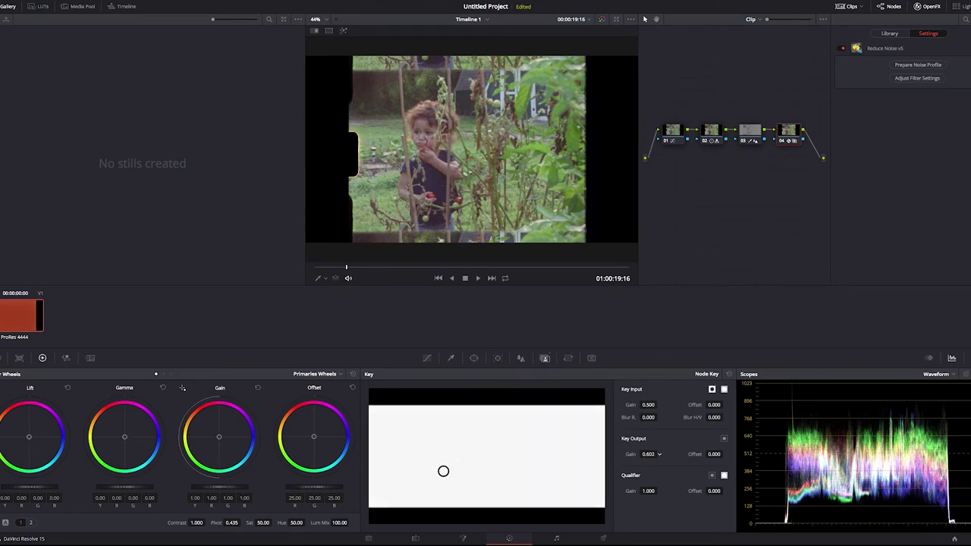
pyautogui.click(645, 454)
pyautogui.write('0.076')
pyautogui.press('Return')
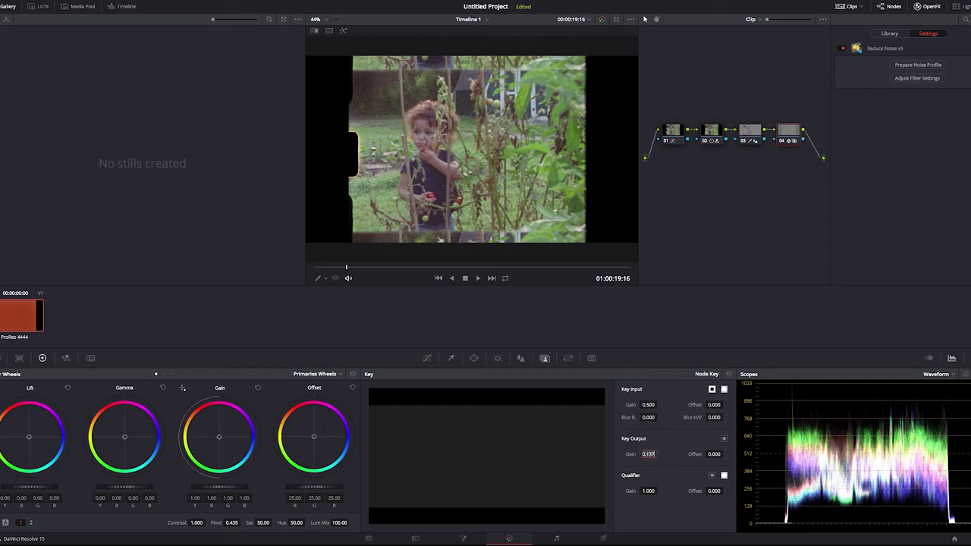
pyautogui.write('.33')
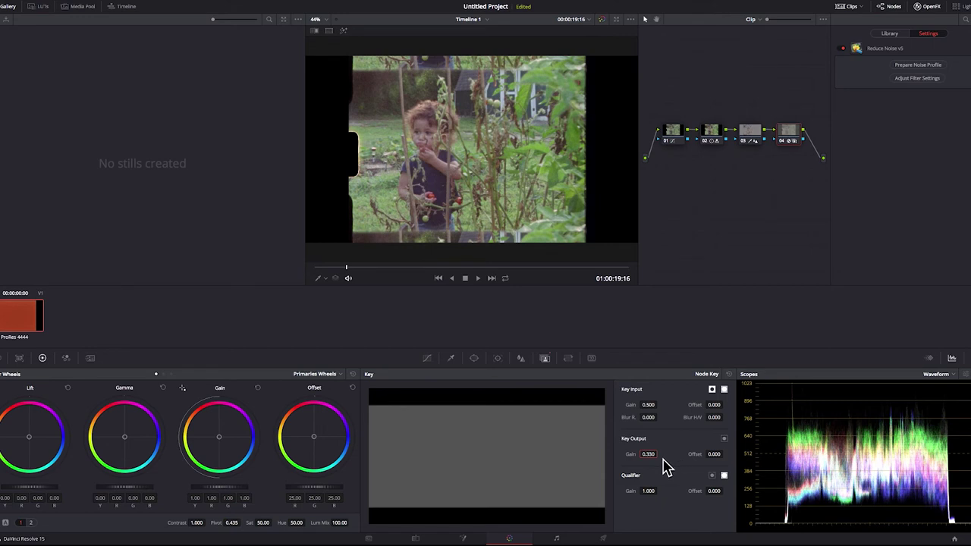
pyautogui.click(648, 404)
# - Open the Deliver page for rendering the graded timeline
pyautogui.click(606, 539)
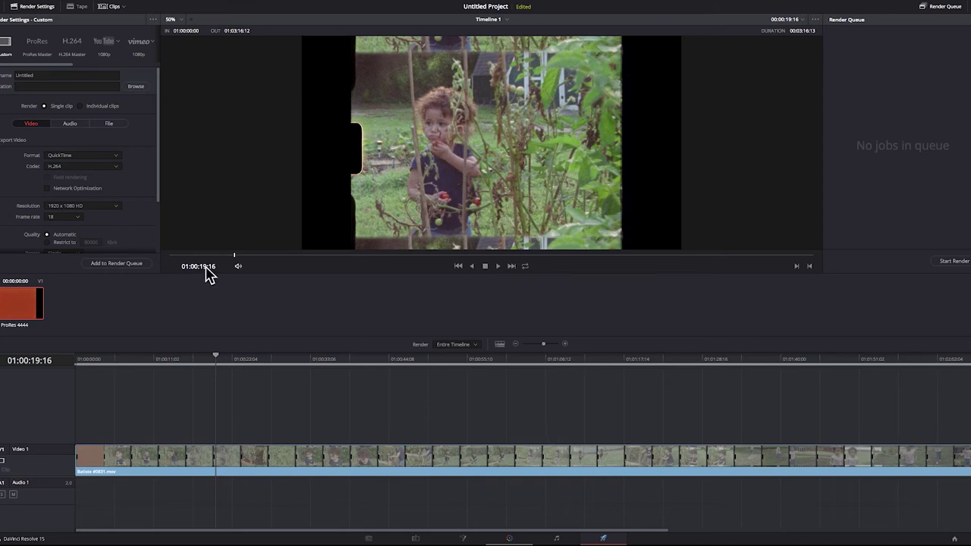
# - Set the export format to MP4 and the output resolution to 1280 x 720 HD 720P
pyautogui.click(88, 157)
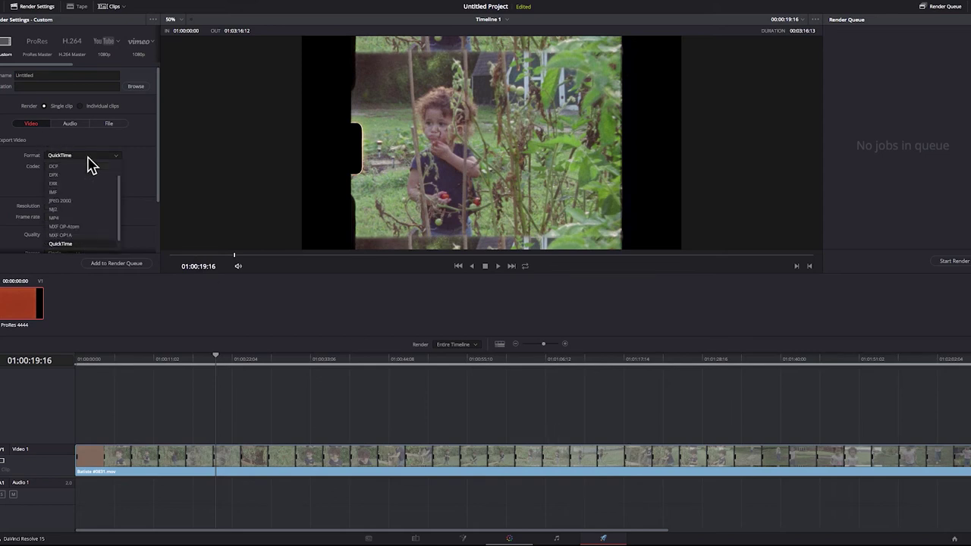
pyautogui.click(79, 218)
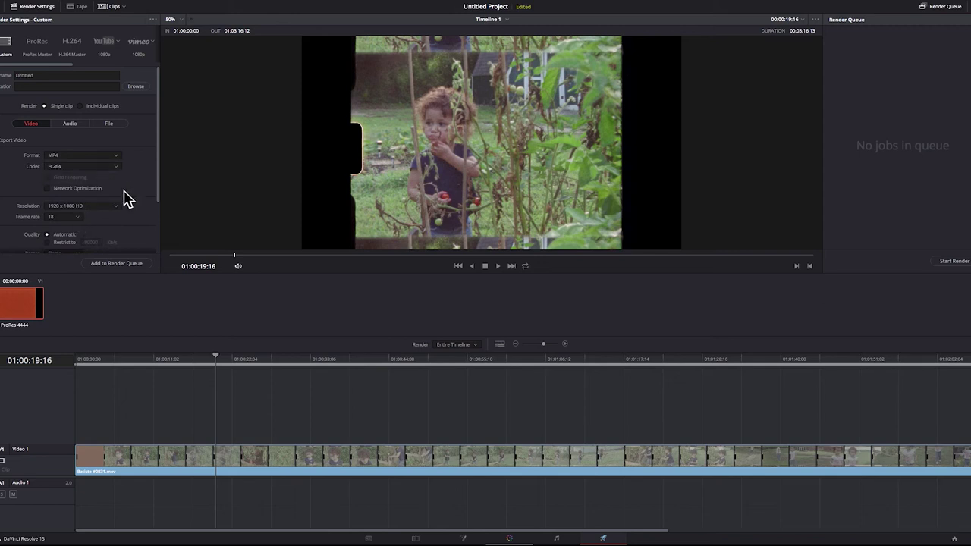
pyautogui.scroll(-1, 128, 183)
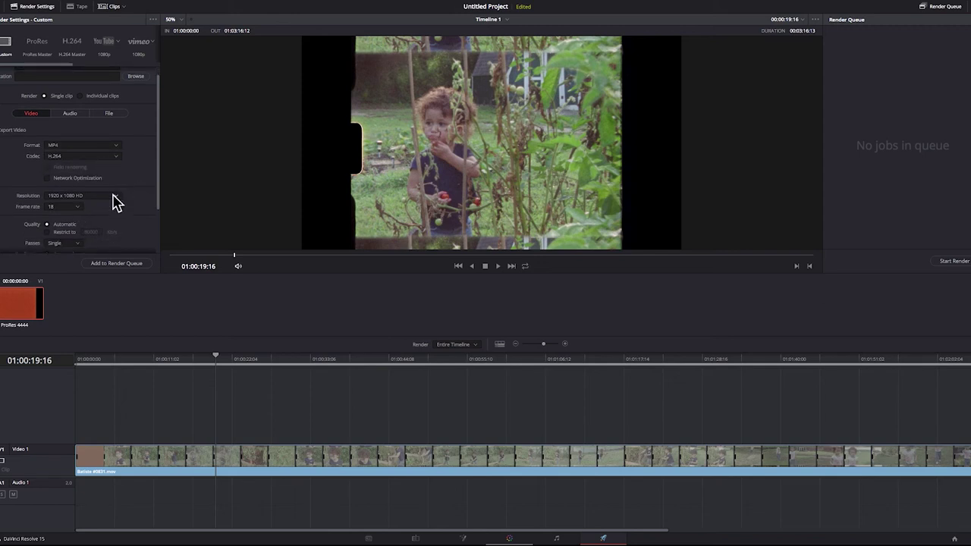
pyautogui.click(112, 196)
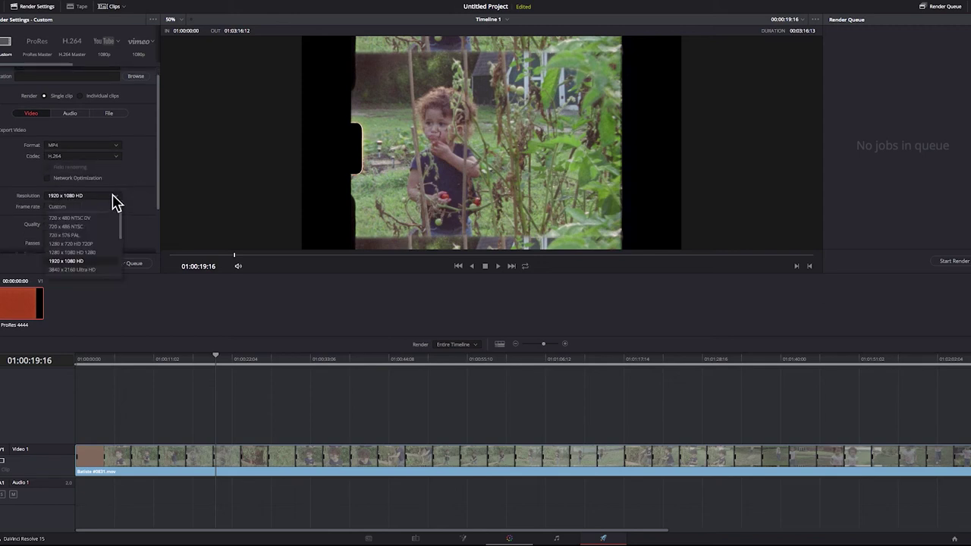
pyautogui.click(99, 244)
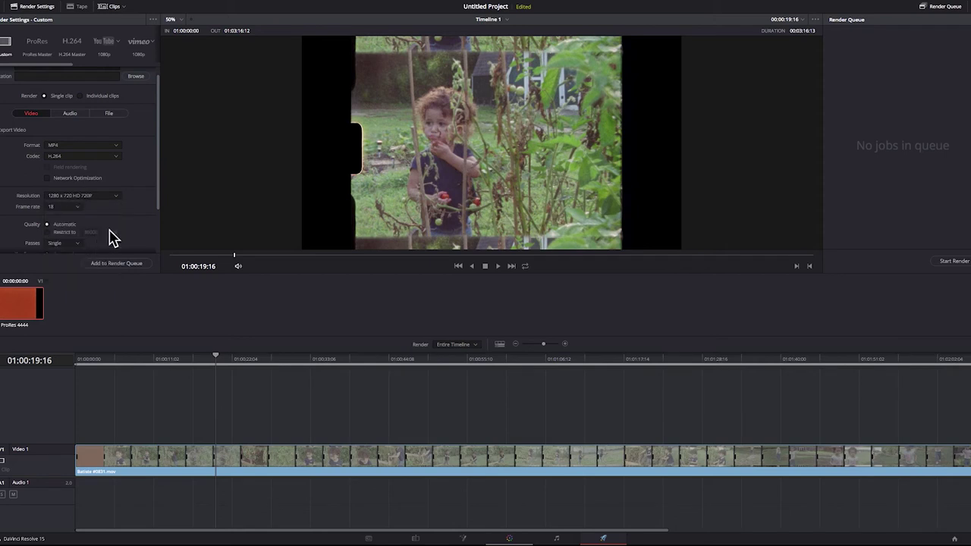
# - Set the encoding passes to Multiple and the encoding profile to High
pyautogui.scroll(-1, 115, 225)
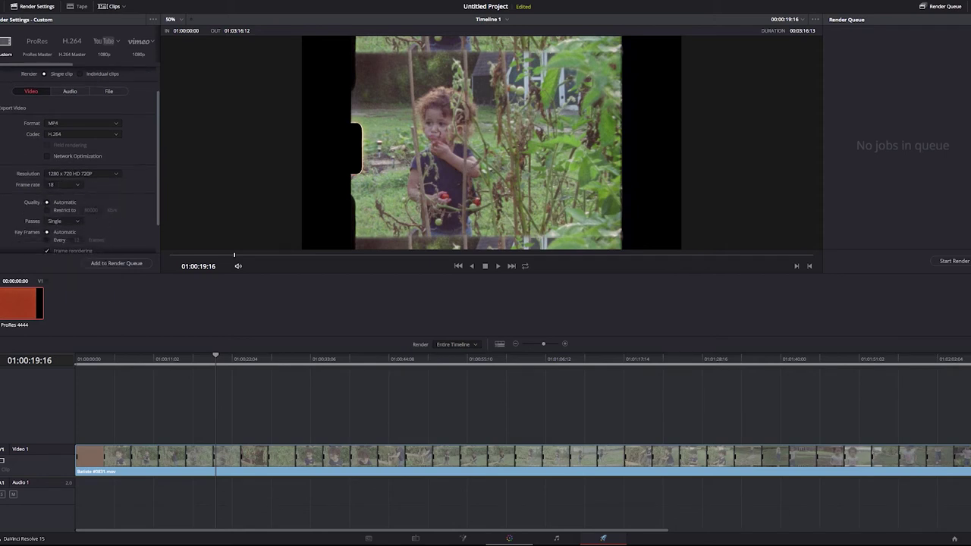
pyautogui.scroll(-2, 64, 188)
pyautogui.click(78, 185)
pyautogui.click(76, 205)
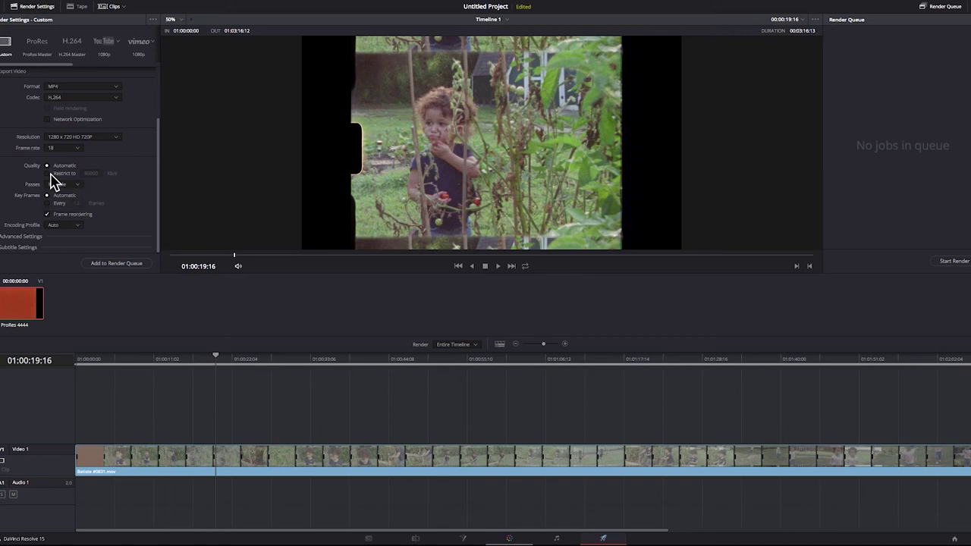
pyautogui.click(70, 228)
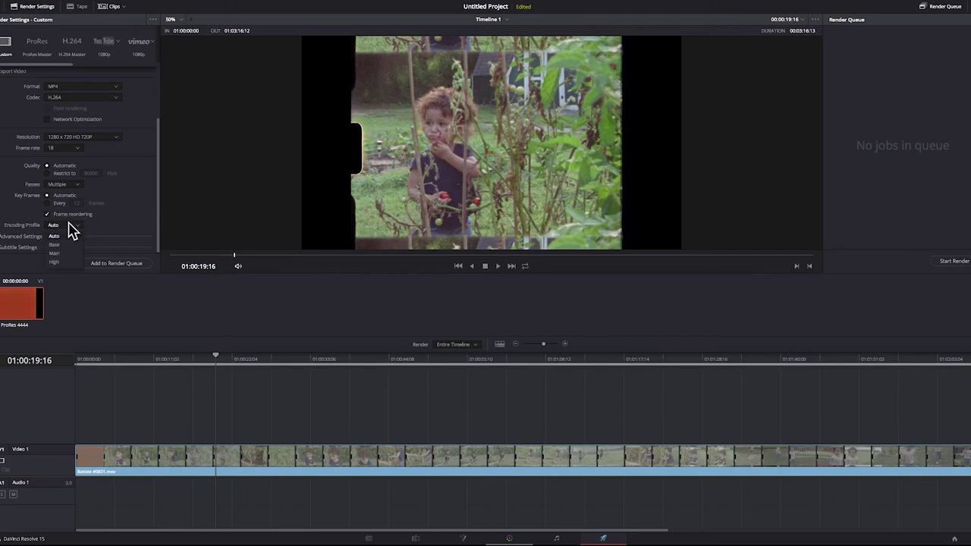
pyautogui.click(65, 264)
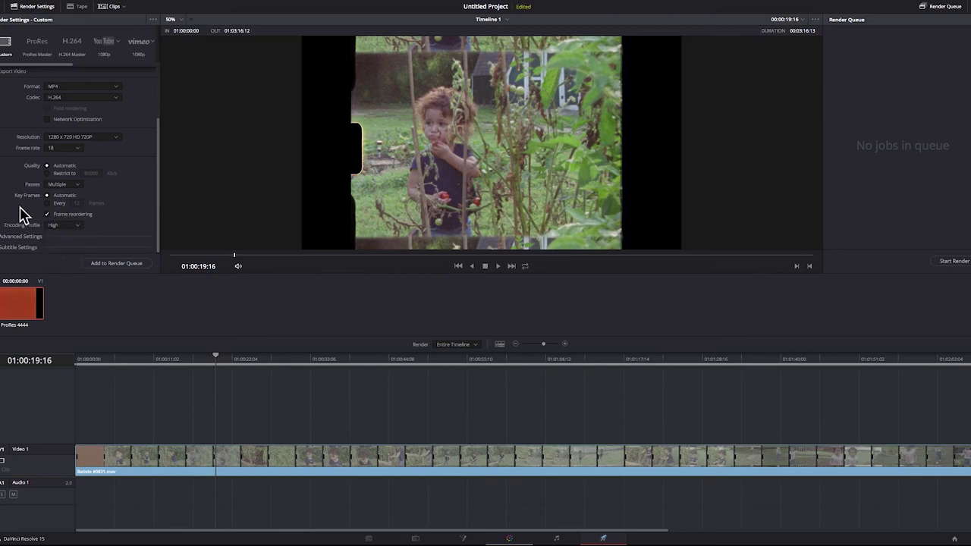
# - In the advanced video settings, set the data levels to Full and enable the options that force highest-quality processing
pyautogui.scroll(-1, 23, 214)
pyautogui.scroll(-2, 23, 214)
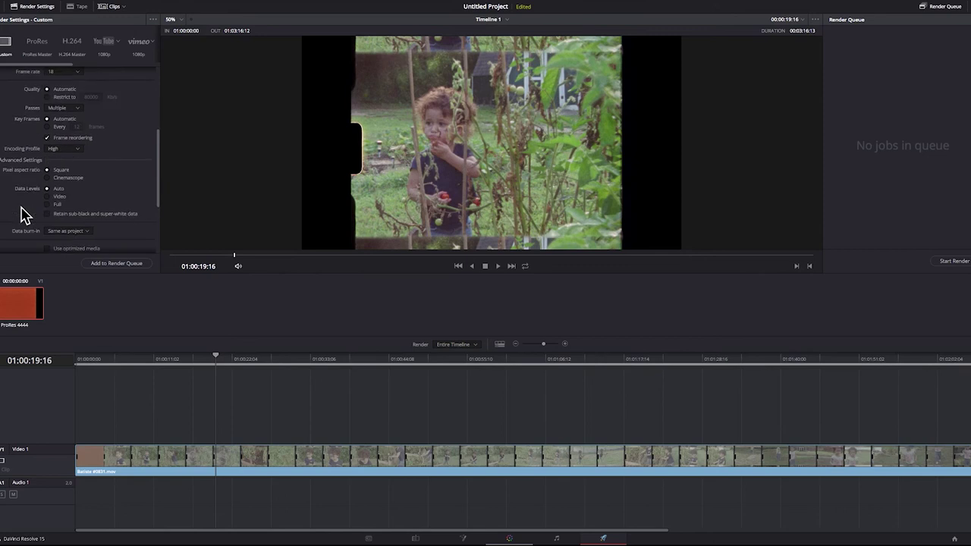
pyautogui.scroll(-2, 18, 213)
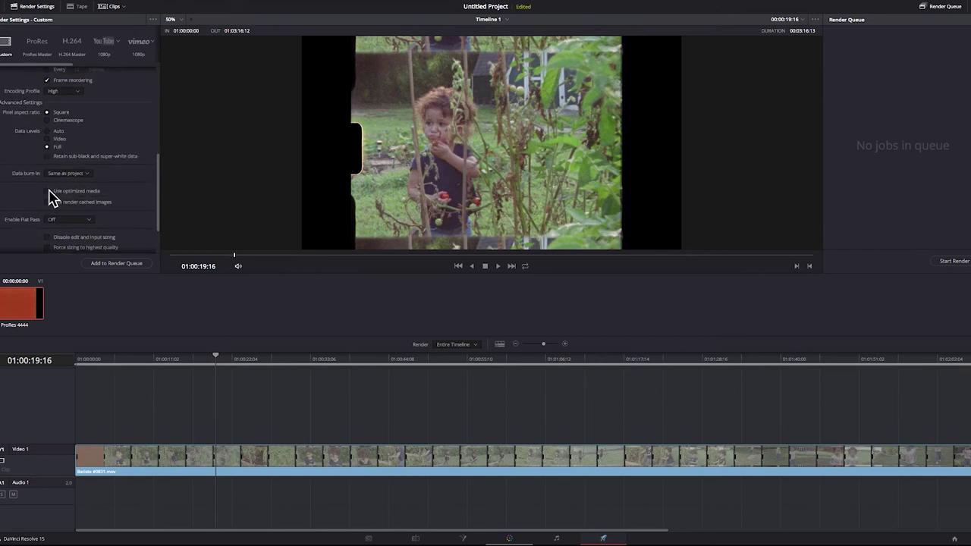
pyautogui.scroll(-1, 41, 227)
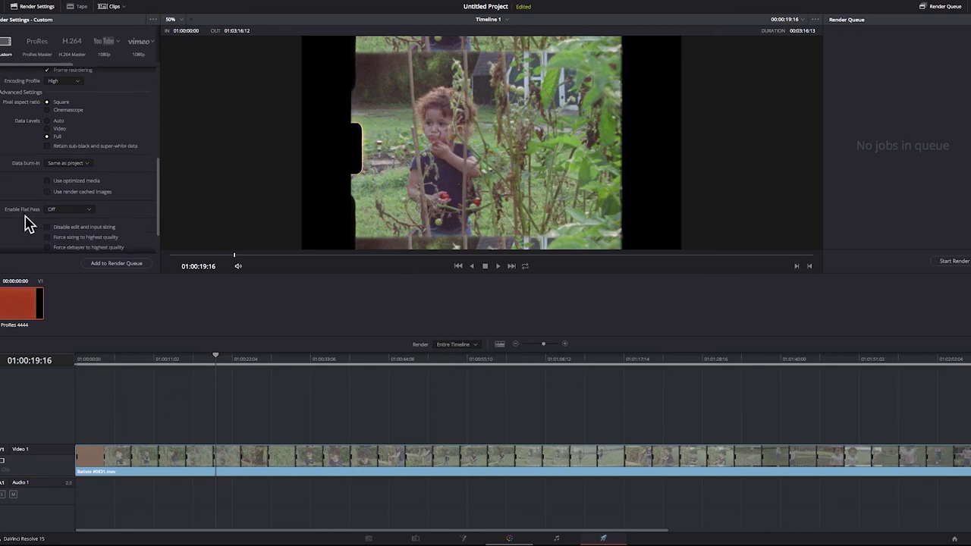
pyautogui.click(47, 227)
pyautogui.click(47, 237)
pyautogui.scroll(-1, 15, 211)
pyautogui.scroll(8, 15, 214)
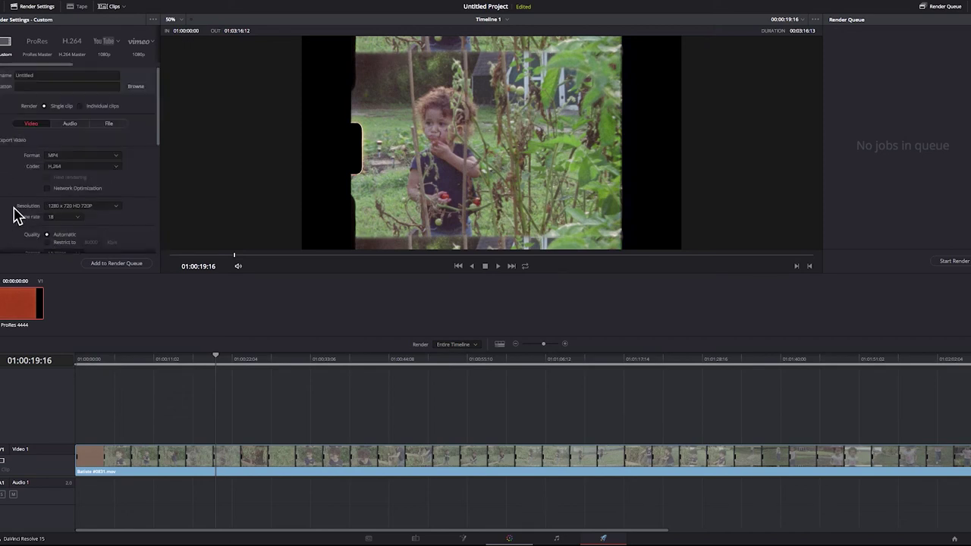
# - Exclude audio from the export and name the output file Super8 Grade
pyautogui.click(65, 127)
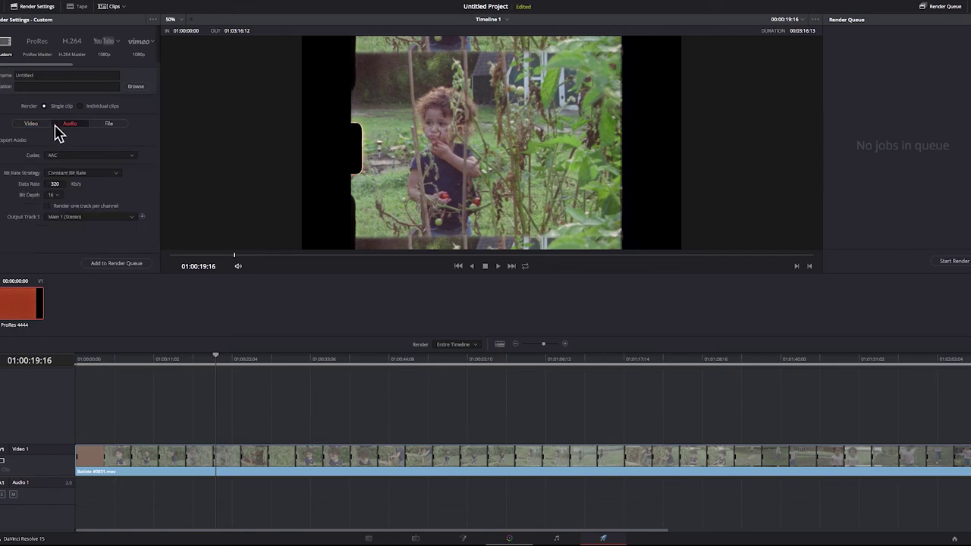
pyautogui.doubleClick(60, 76)
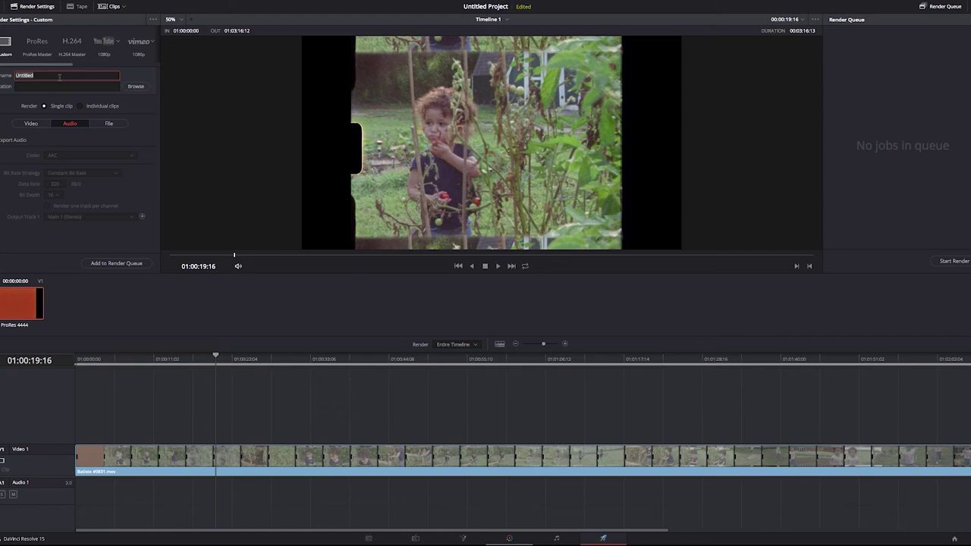
pyautogui.write('Super8 Grade')
pyautogui.press('Return')
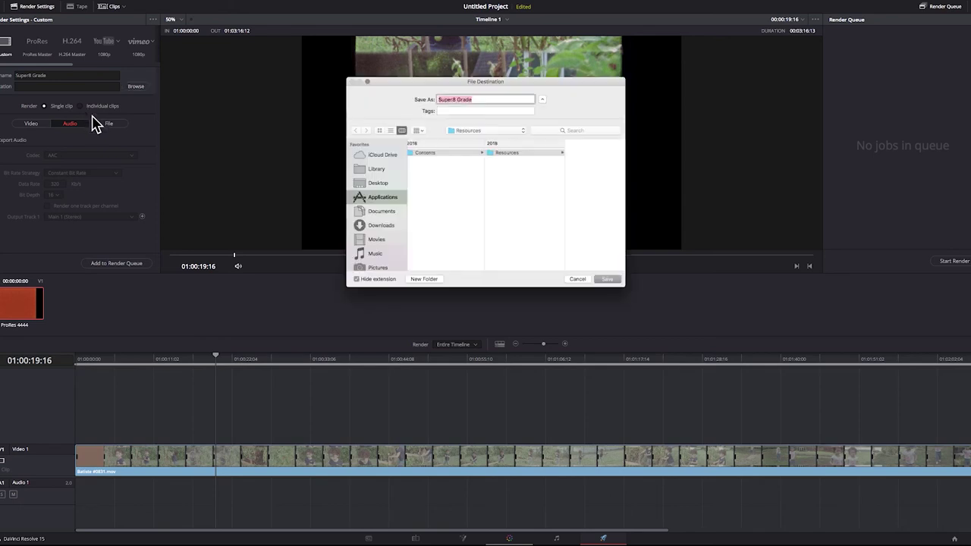
# - Choose the Desktop as the render destination and add the job to the render queue
pyautogui.click(379, 183)
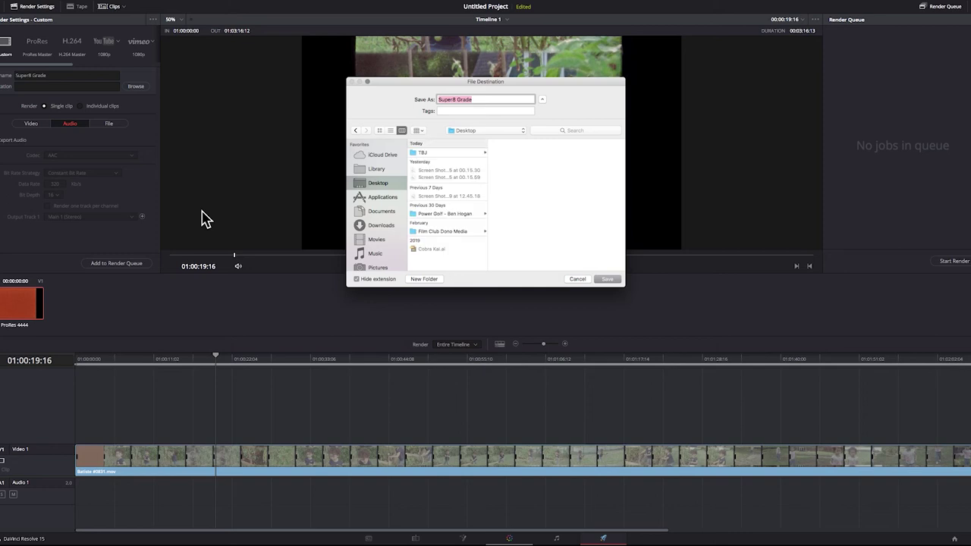
pyautogui.click(610, 280)
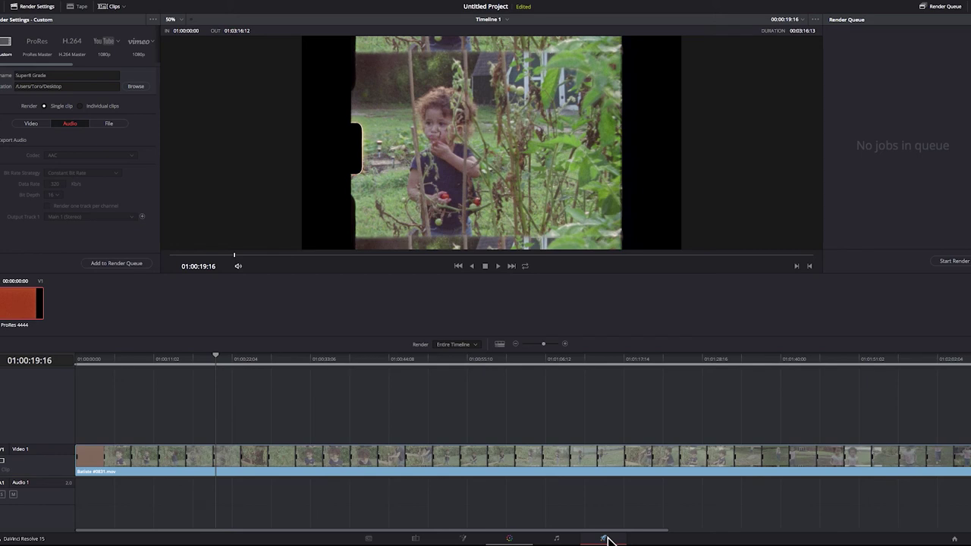
pyautogui.click(133, 267)
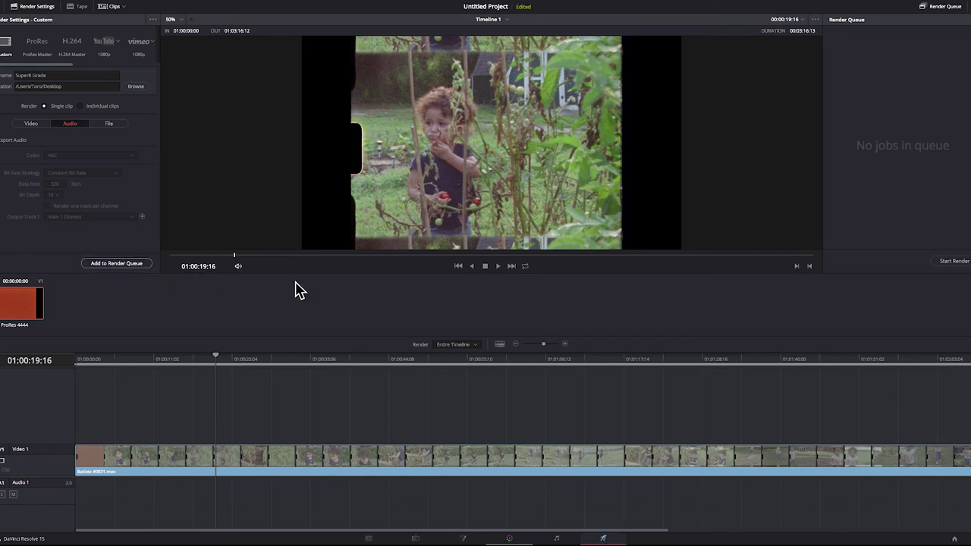